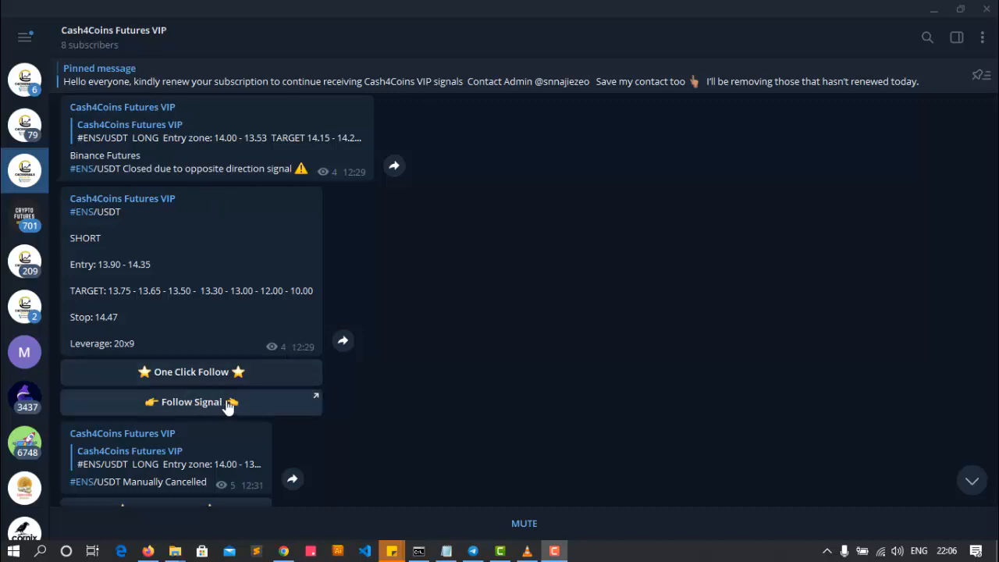
Bring Telegram forward and follow the ENS/USDT short signal into the Cornix Trading Bot
click(314, 404)
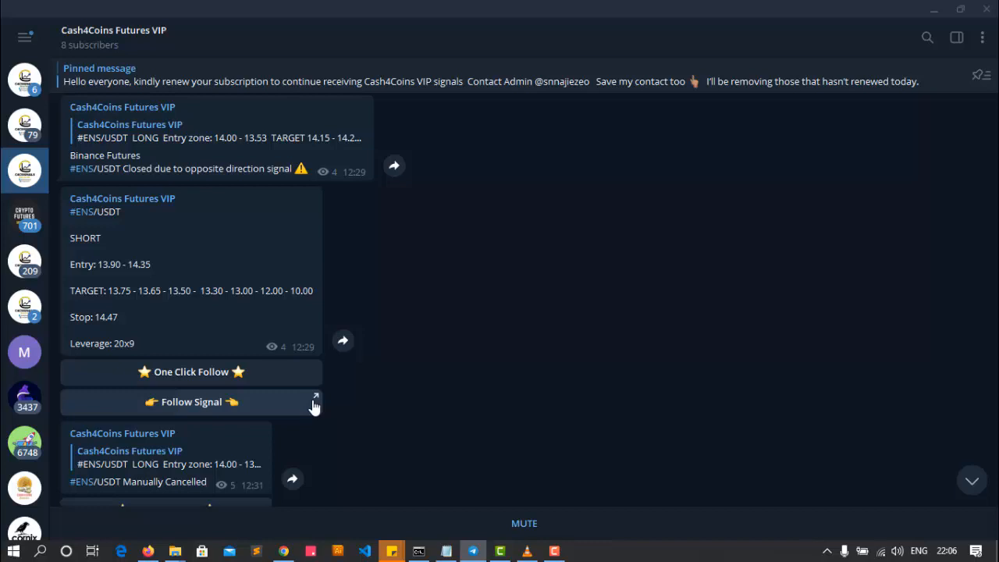
click(317, 403)
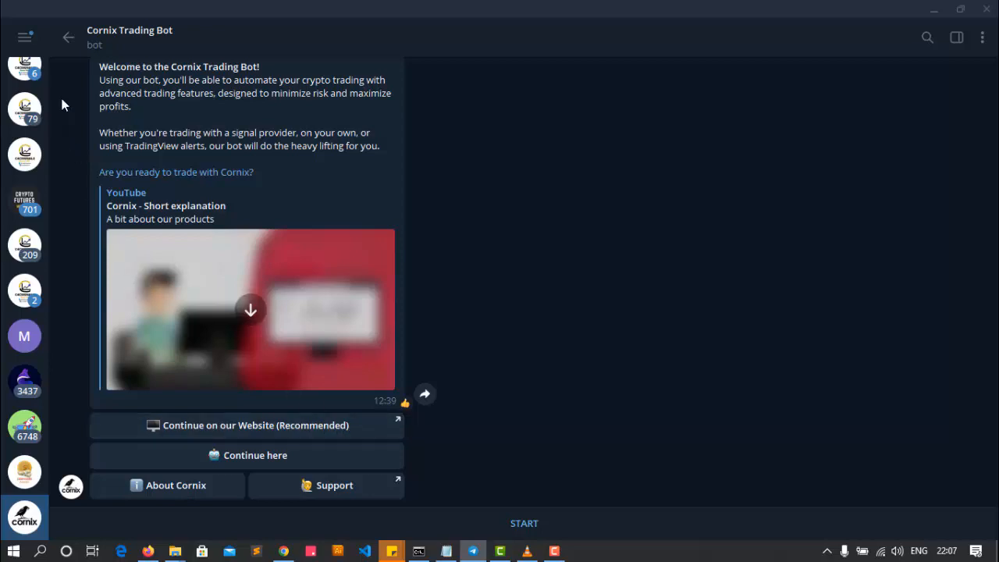
Go back to Cash4Coins Futures VIP, follow the ENS/USDT signal again, and continue on Cornix's website
click(68, 39)
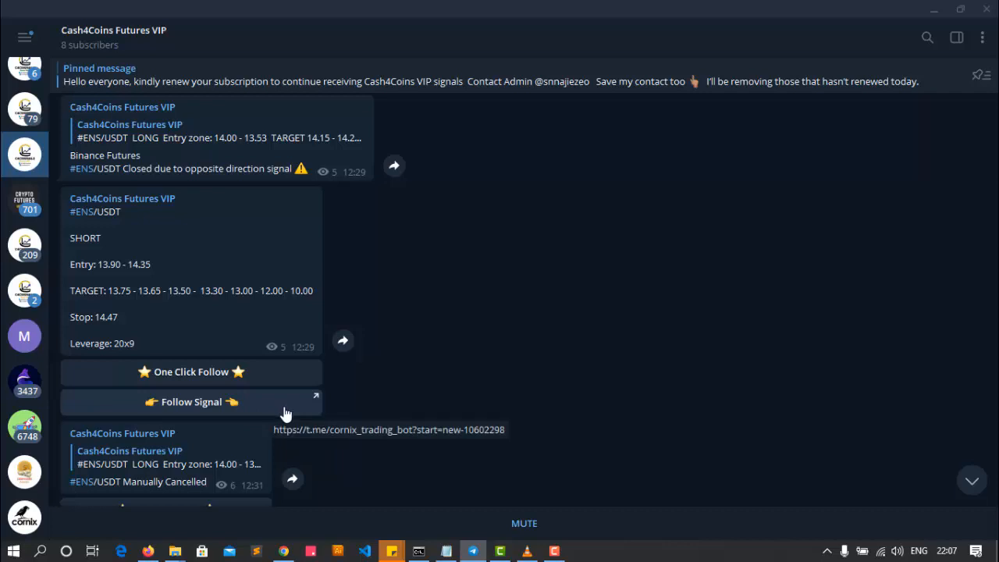
click(195, 403)
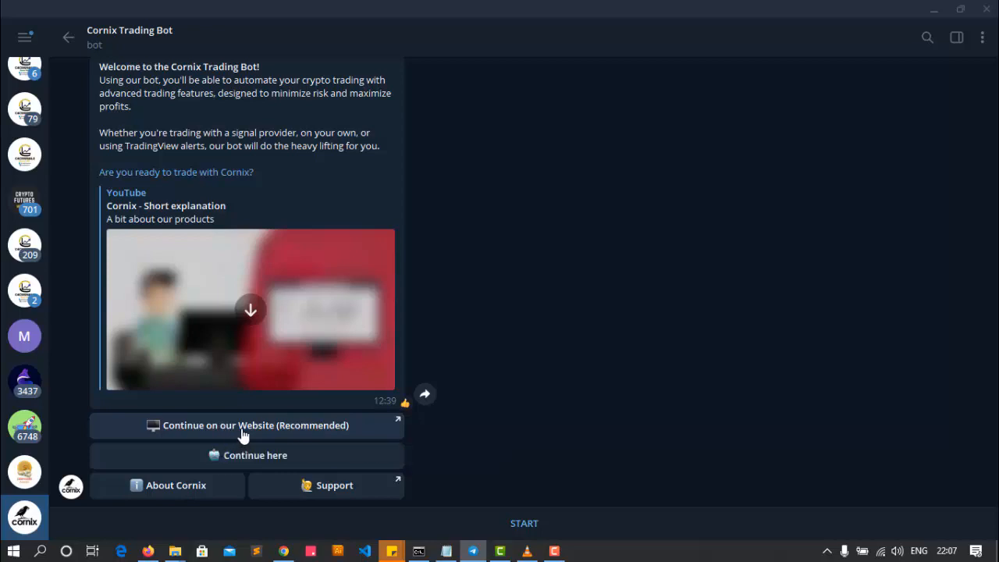
click(269, 428)
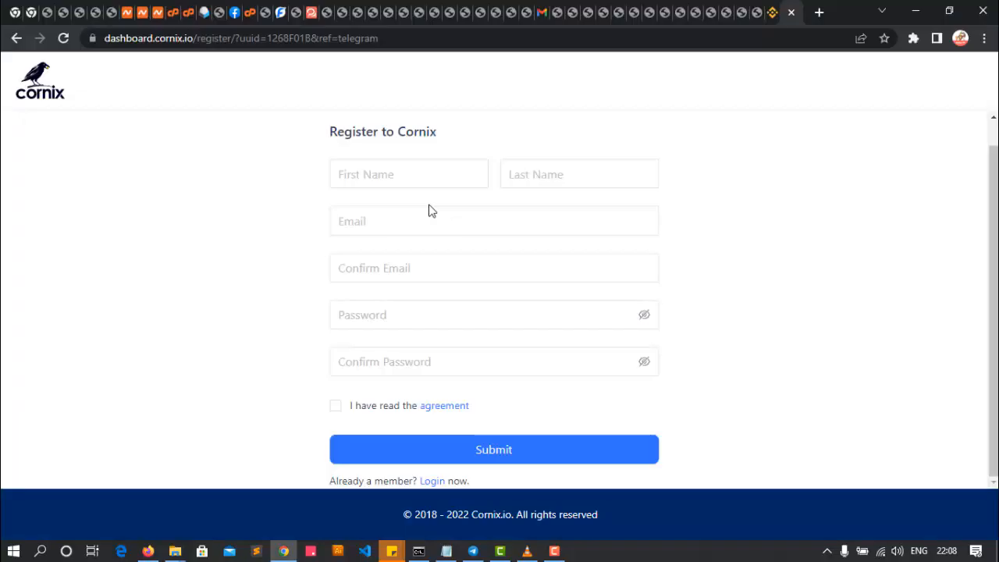
Enter the first and last name on the registration form, fixing a typo in the last name
click(399, 177)
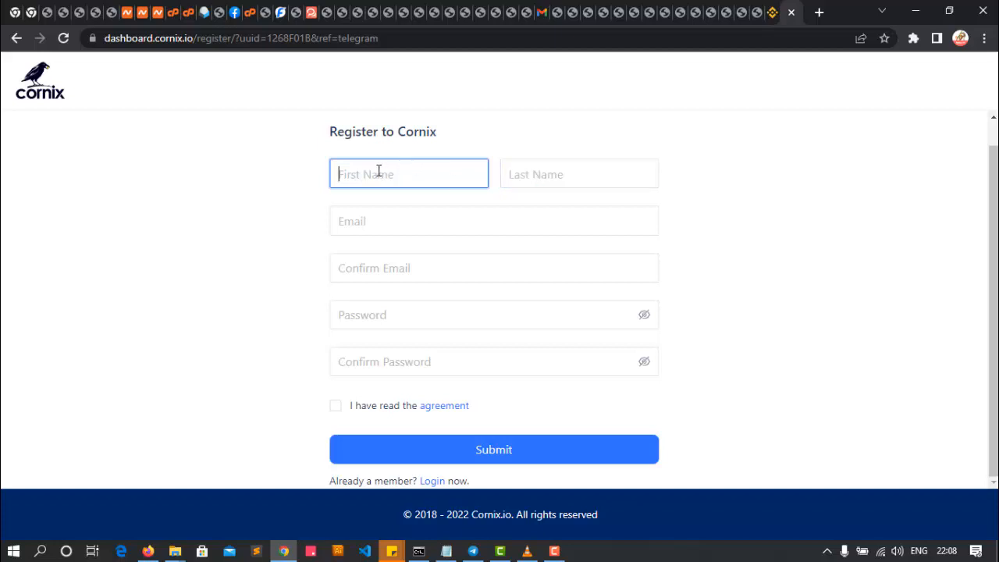
text(Cash)
click(539, 179)
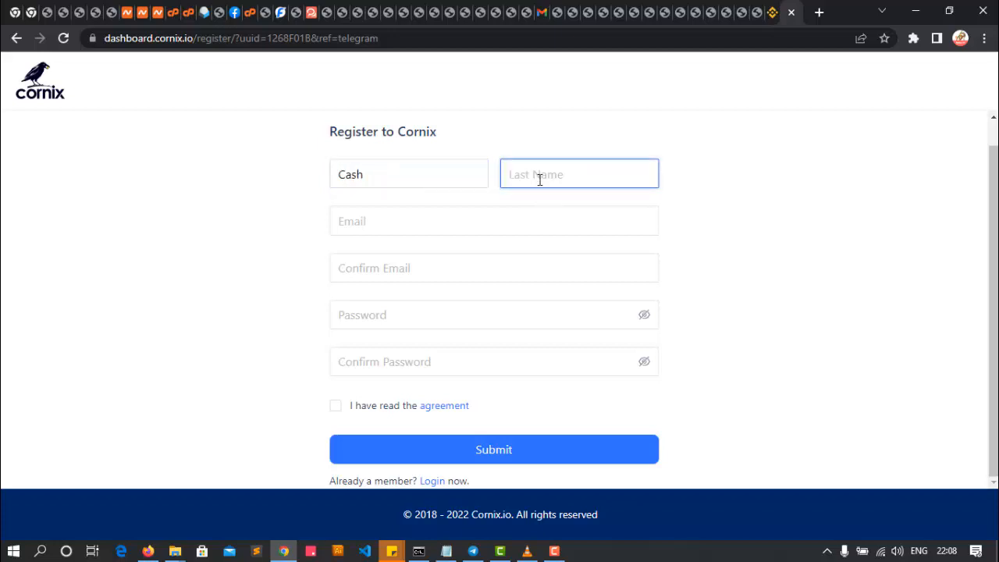
text(Cois)
key(BackSpace)
text(ns)
Enter the e-mail address, correcting the slash and the .com ending
click(401, 226)
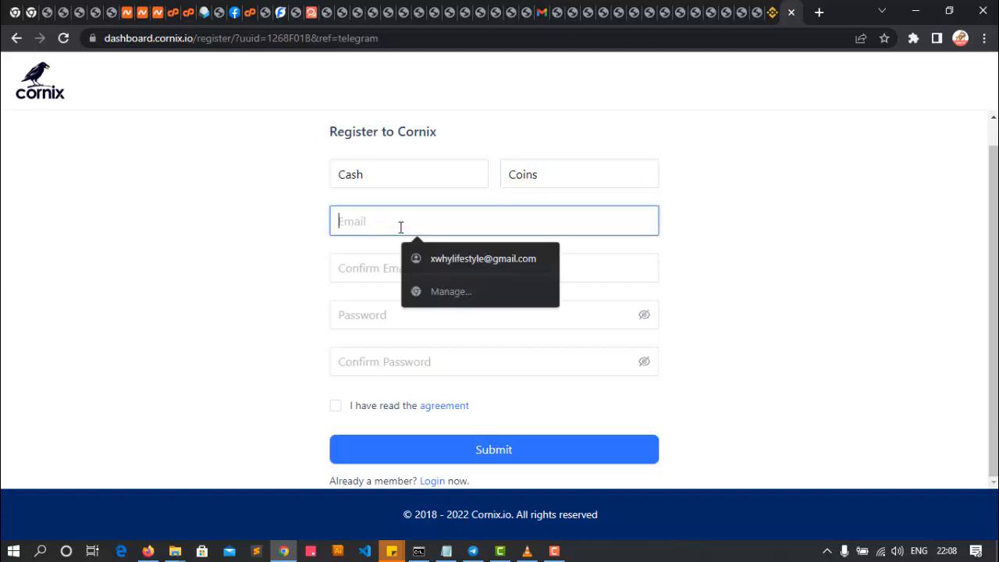
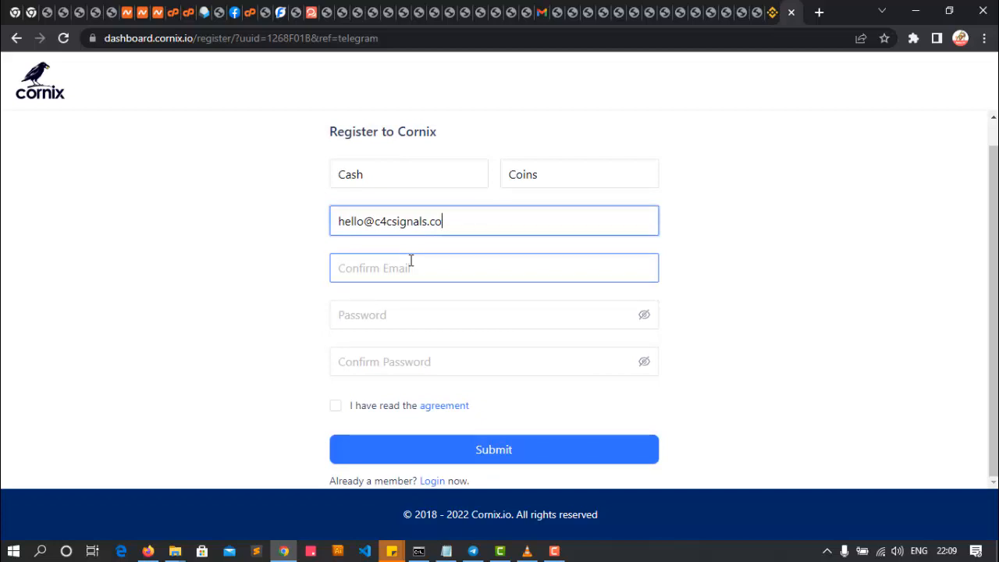
Retype the same e-mail address in the Confirm Email field, correcting typos until it matches
click(398, 267)
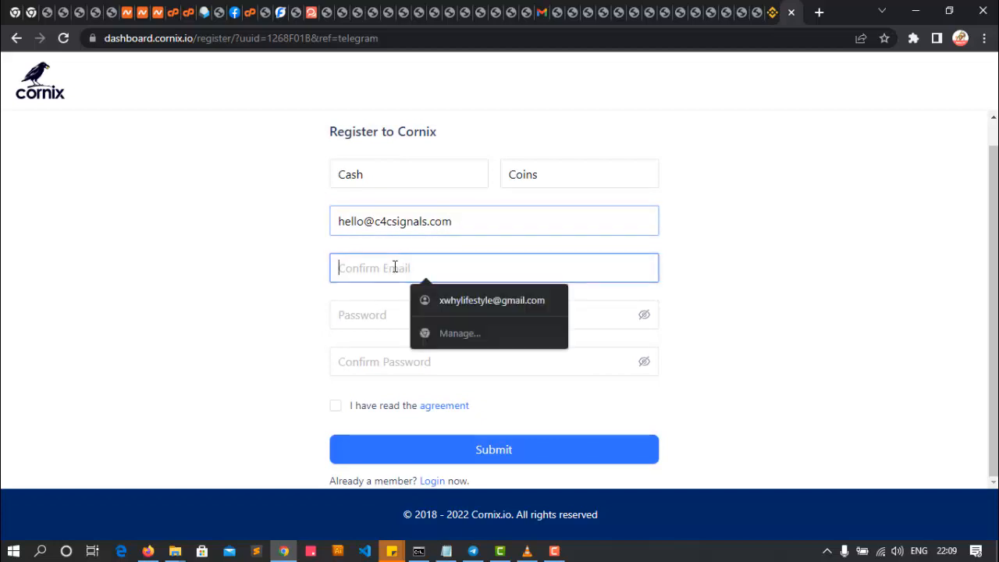
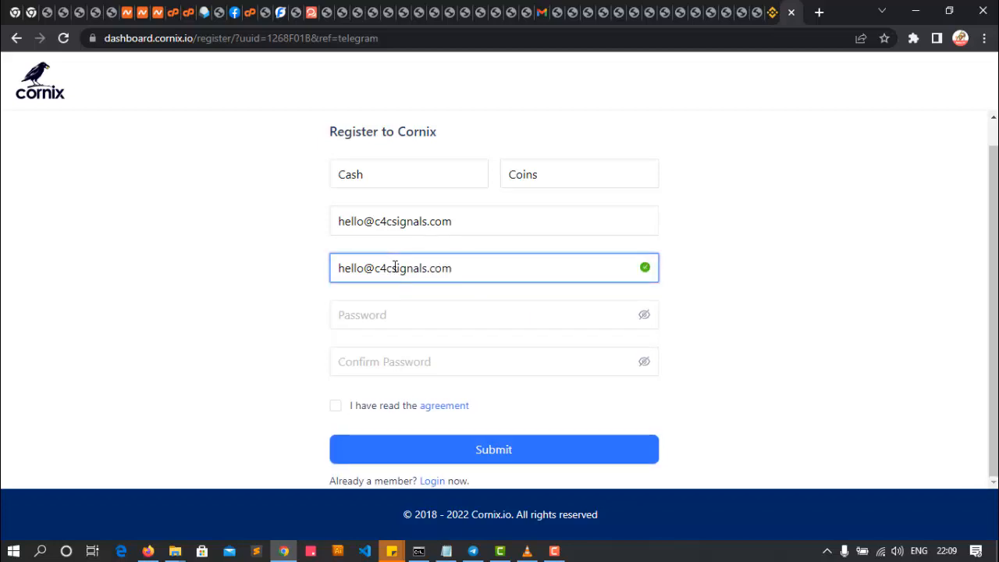
Enter the account password, starting over after several corrections
click(416, 313)
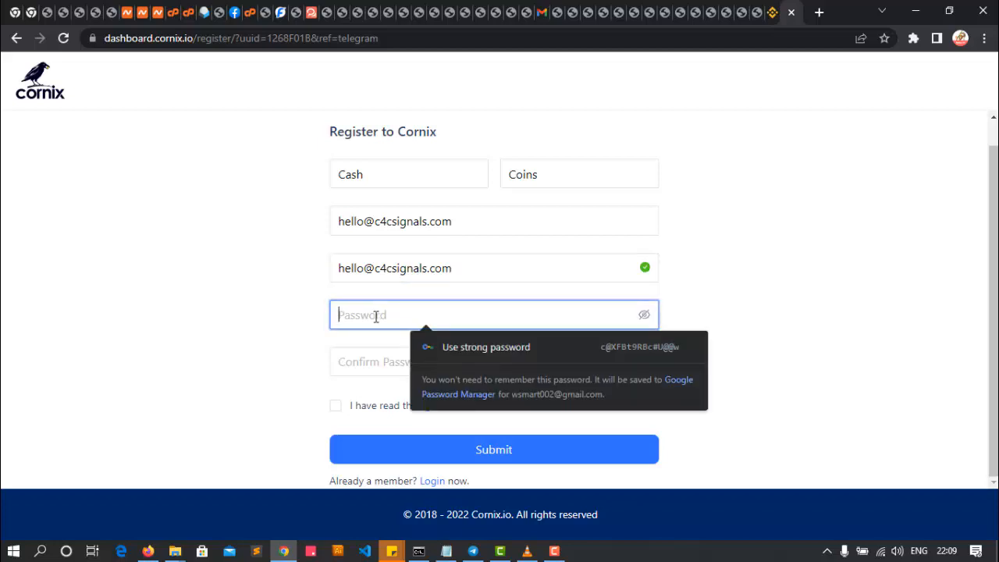
text(••)
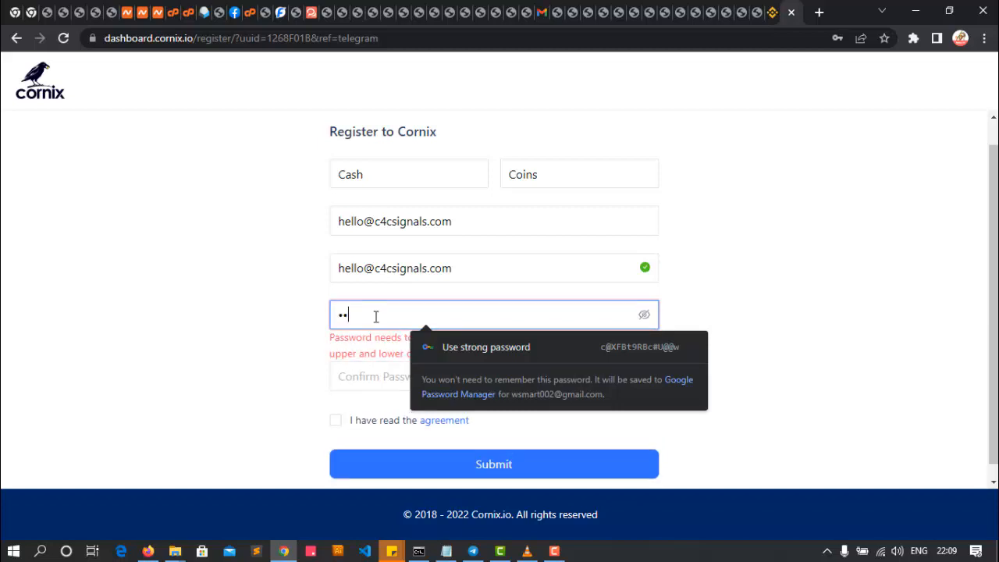
text(••••)
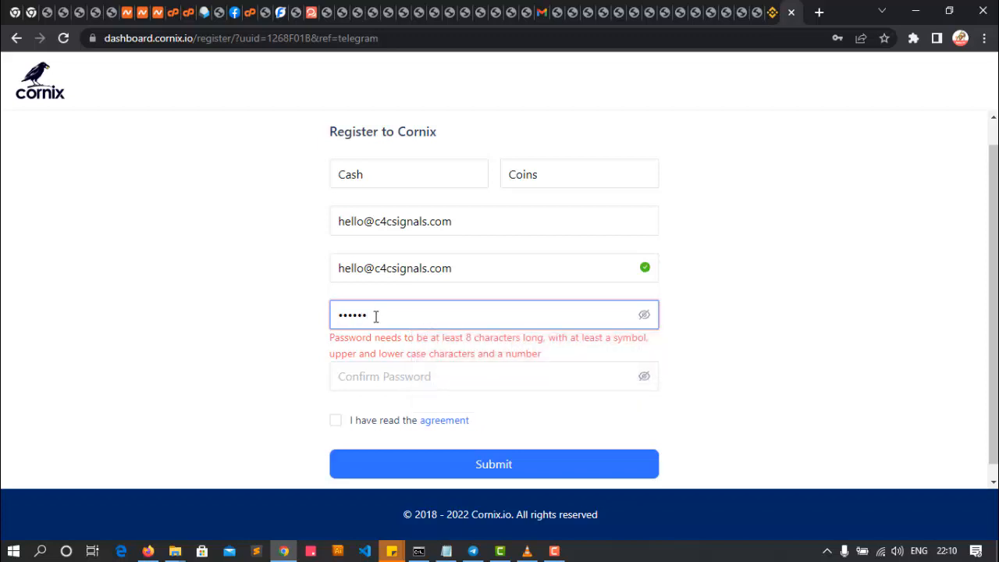
key(BackSpace)
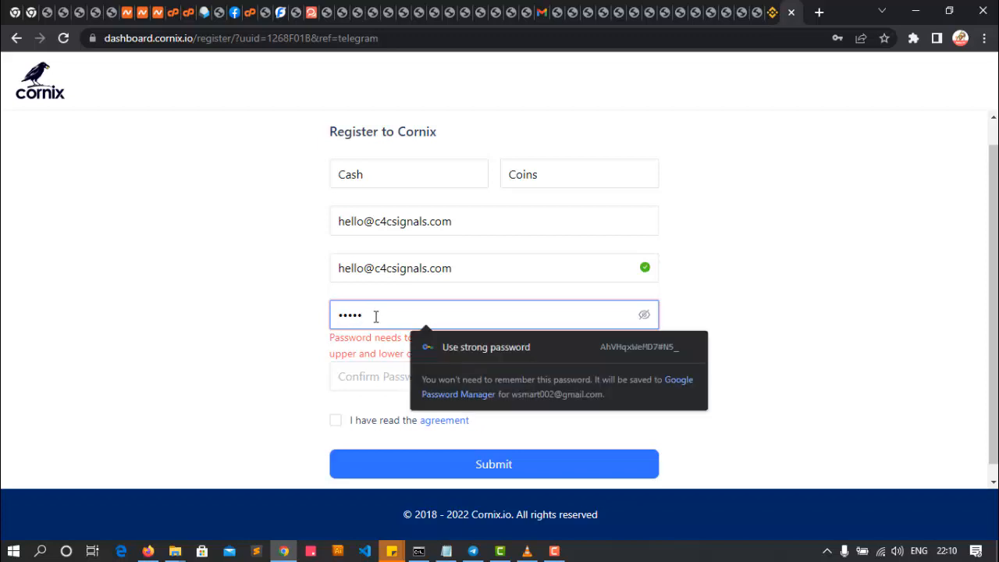
text(••••••)
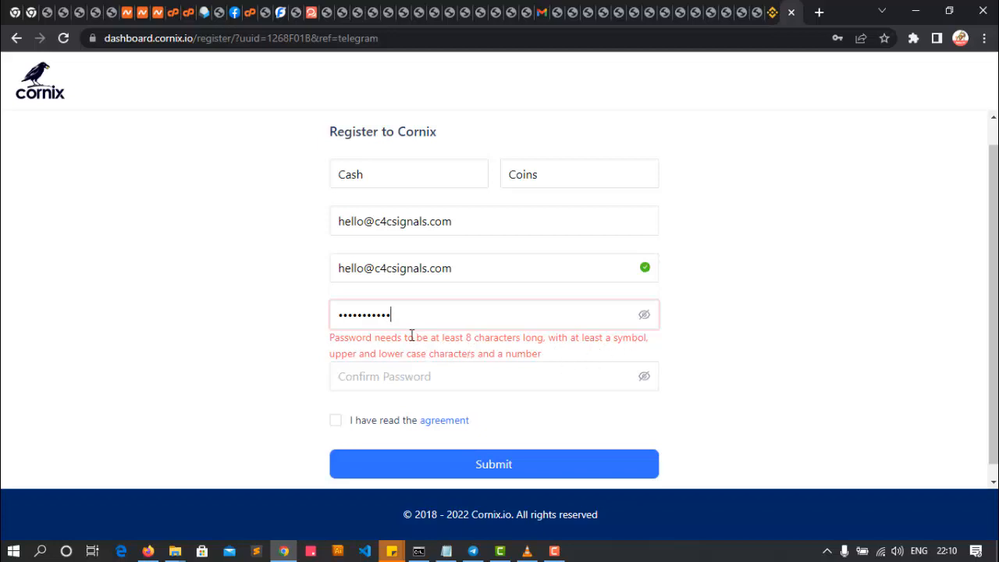
key(BackSpace)
key(BackSpace)
key(BackSpace)
key(BackSpace)
key(BackSpace)
key(BackSpace)
key(BackSpace)
key(BackSpace)
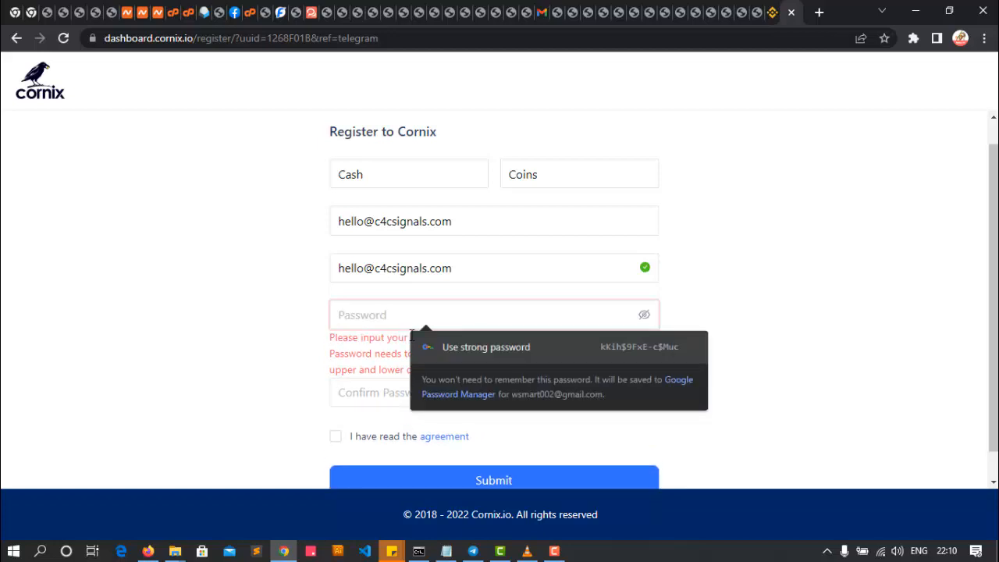
text(••)
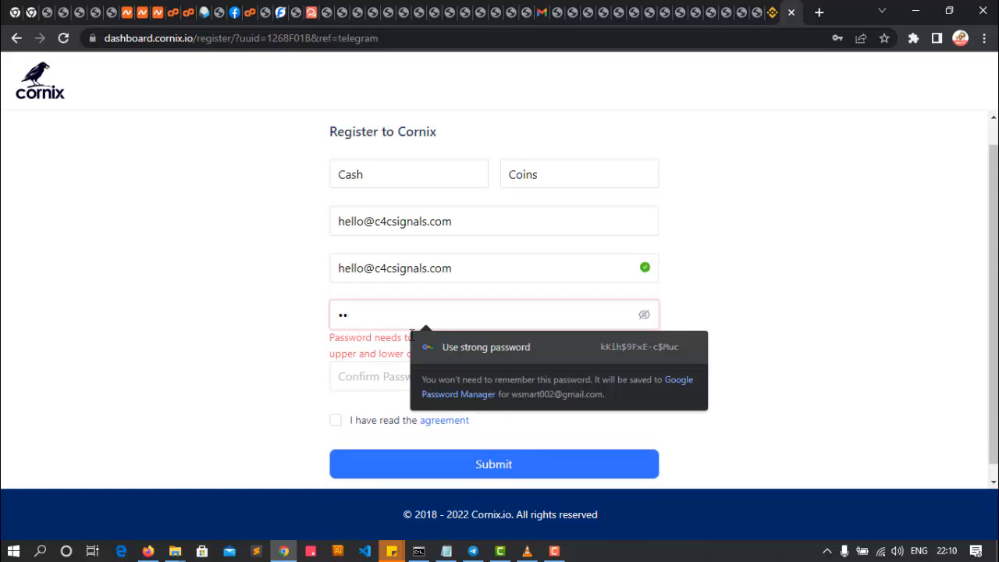
key(BackSpace)
key(BackSpace)
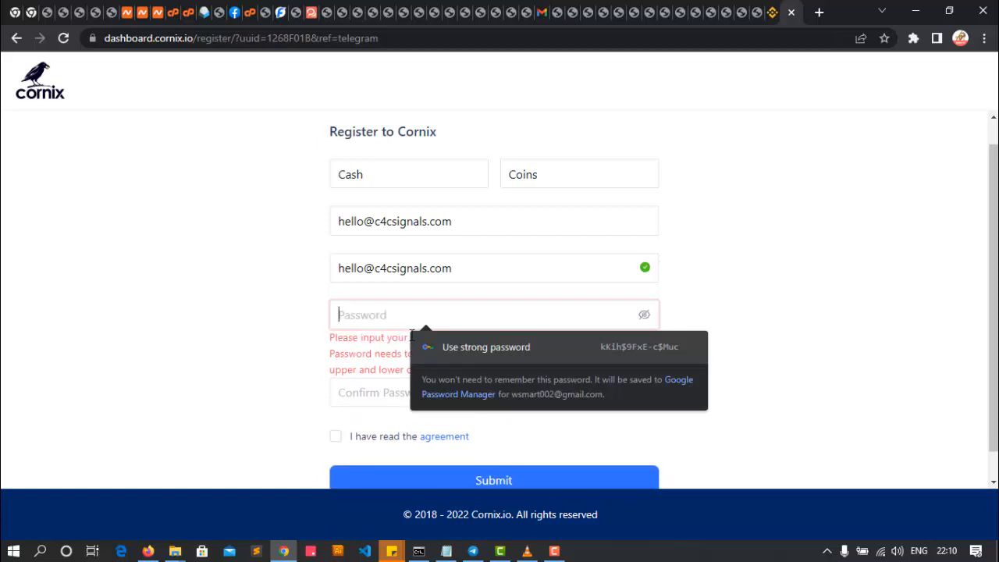
text(•)
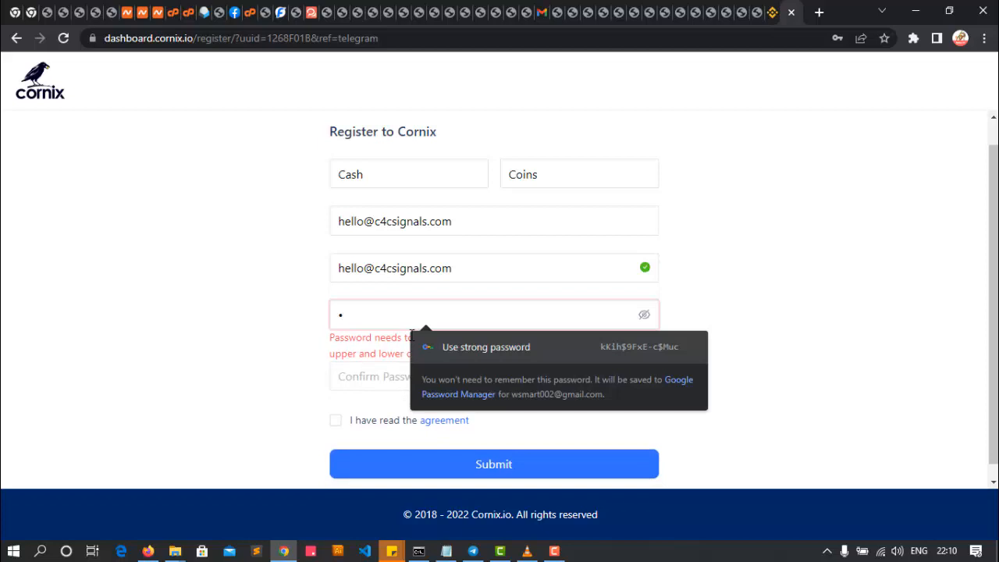
text(••••••)
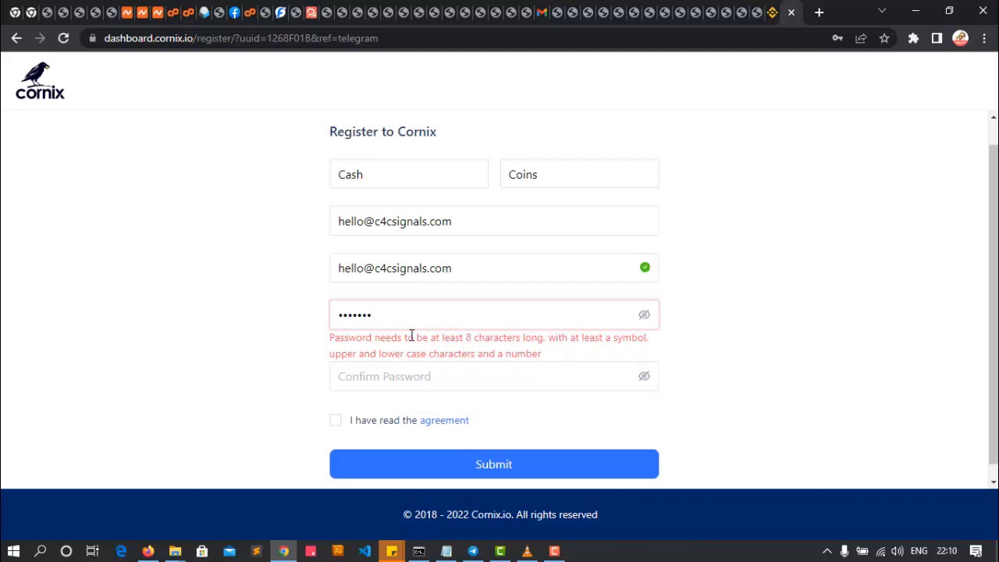
text(•••••)
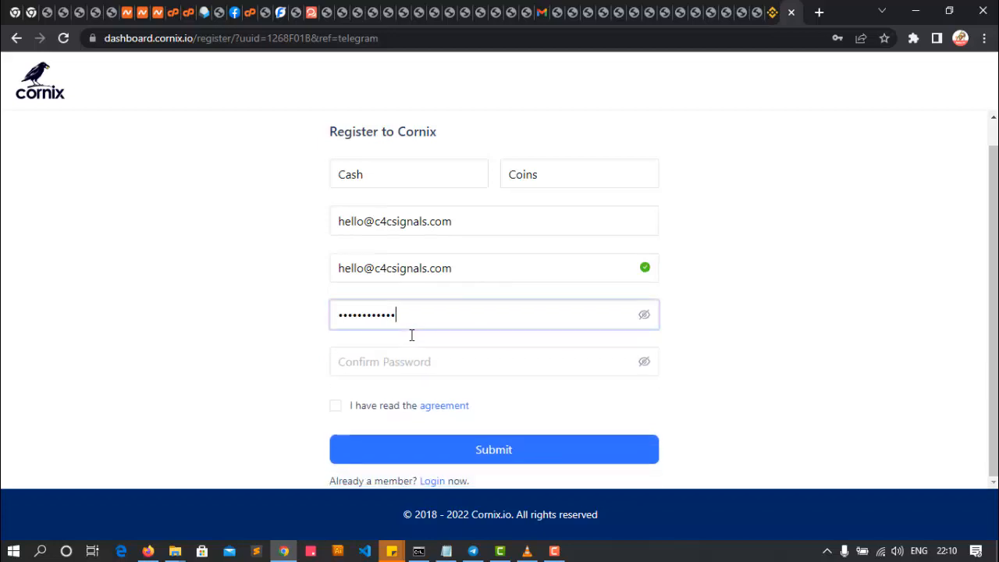
Repeat the password in Confirm Password and tick the agreement checkbox
click(401, 360)
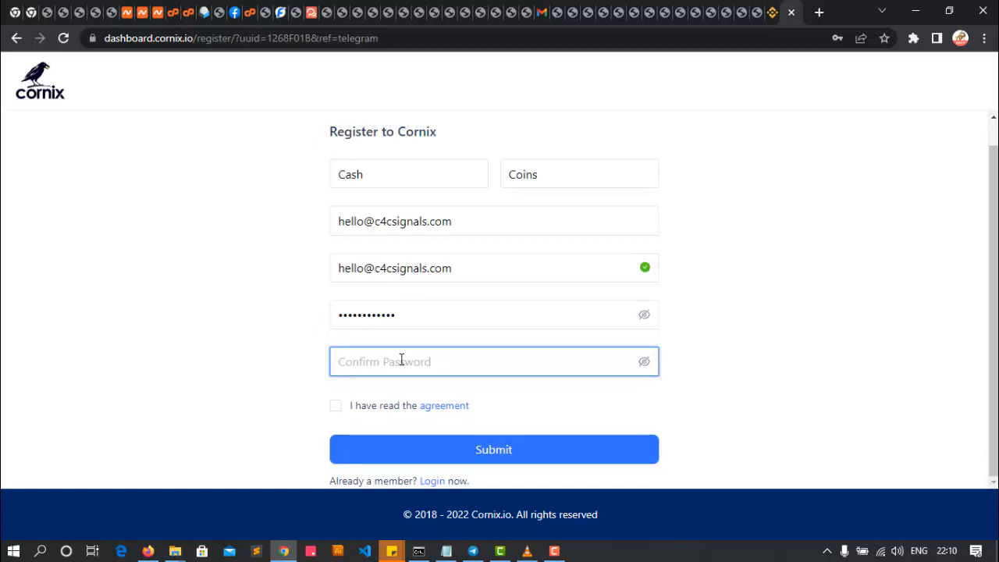
text(•••••)
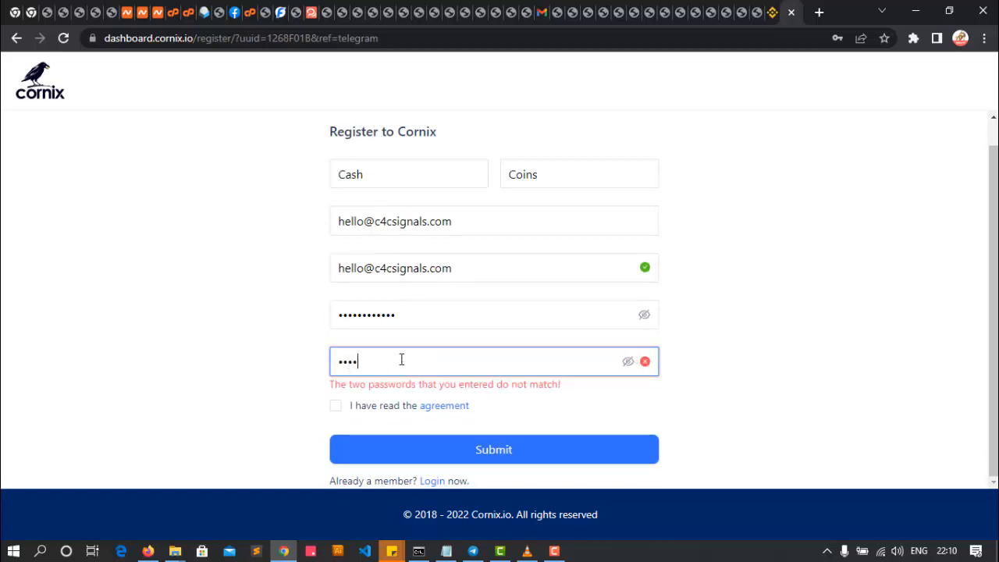
text(••••••)
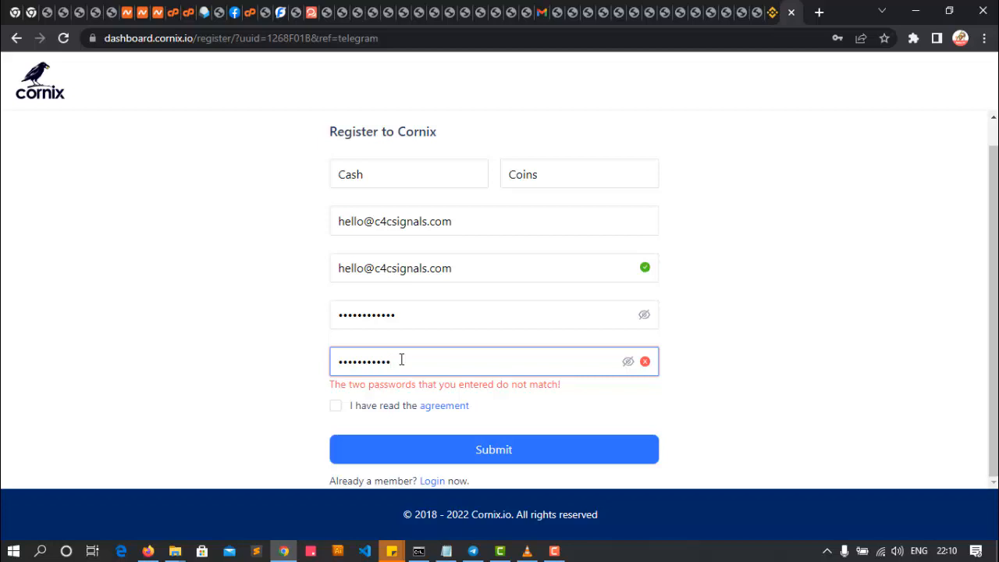
text(•)
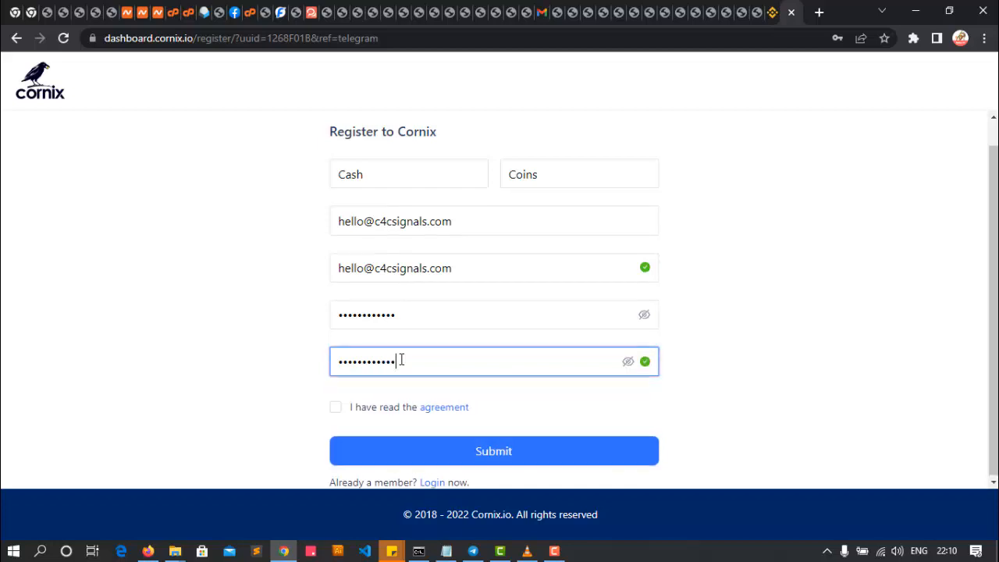
click(335, 405)
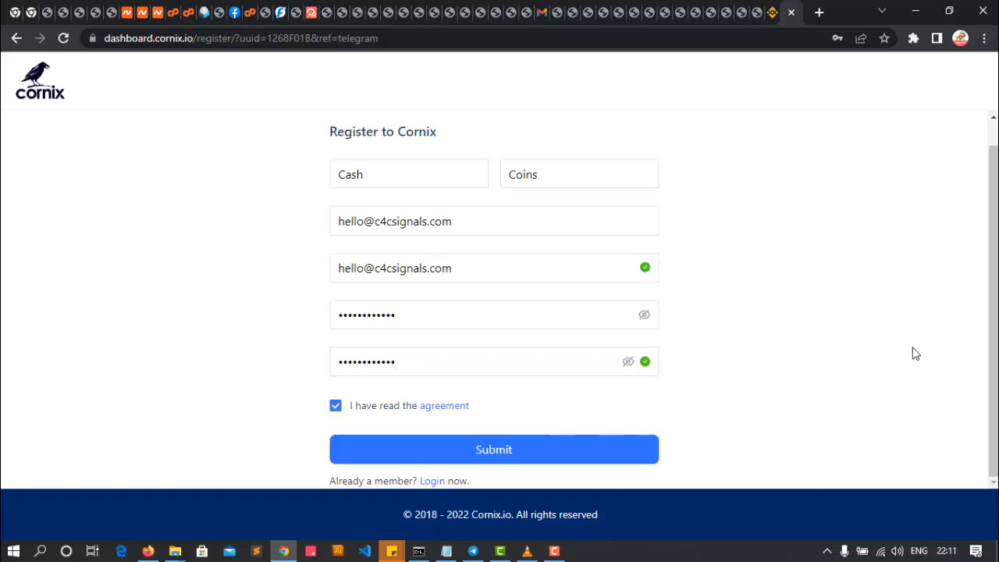
Submit the registration, save the login in Chrome, and enter the emailed 6-digit verification code
click(485, 452)
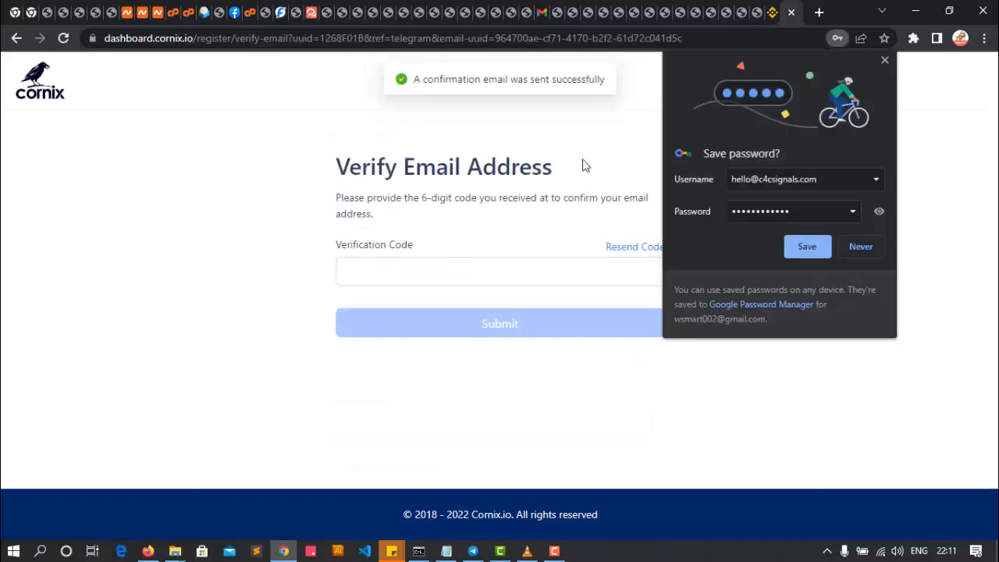
click(809, 248)
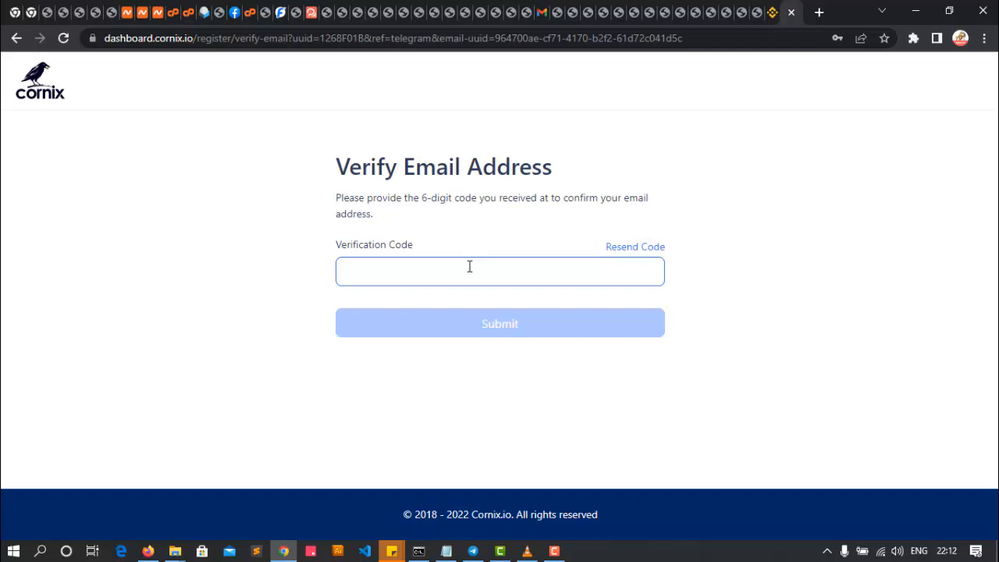
click(451, 272)
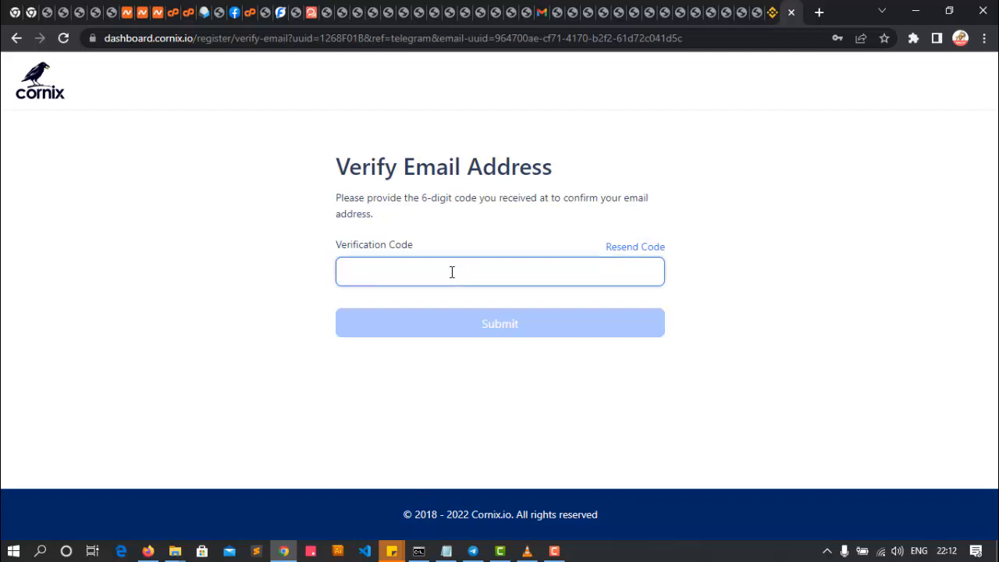
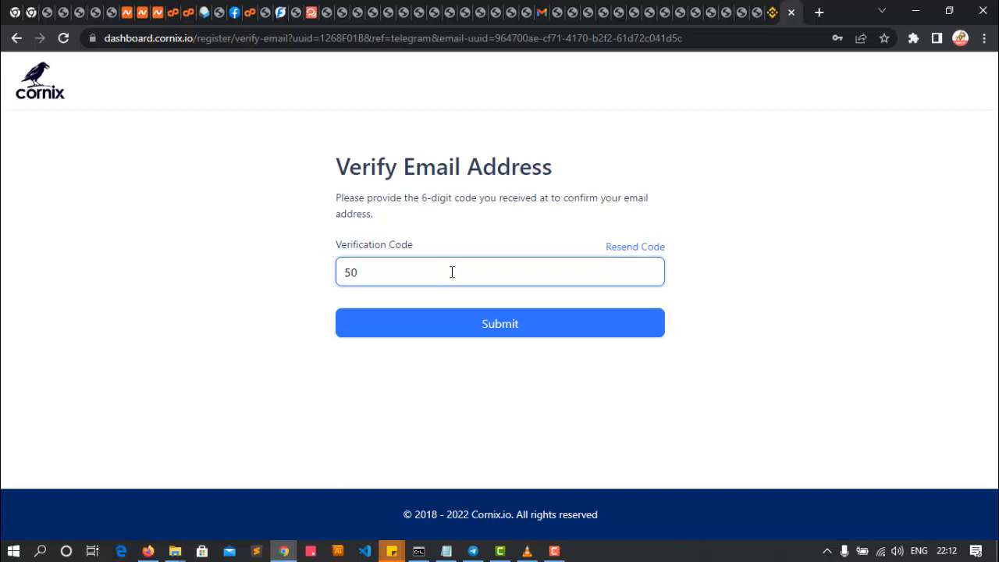
Submit the e-mail verification, then request a Telegram security code on the Validate Telegram User page
click(445, 330)
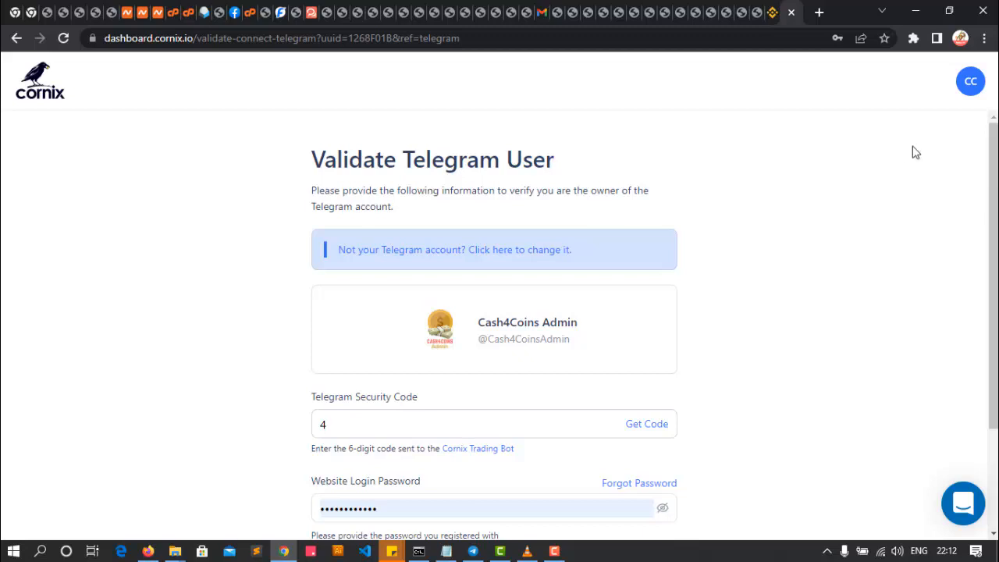
drag(997, 198, 996, 274)
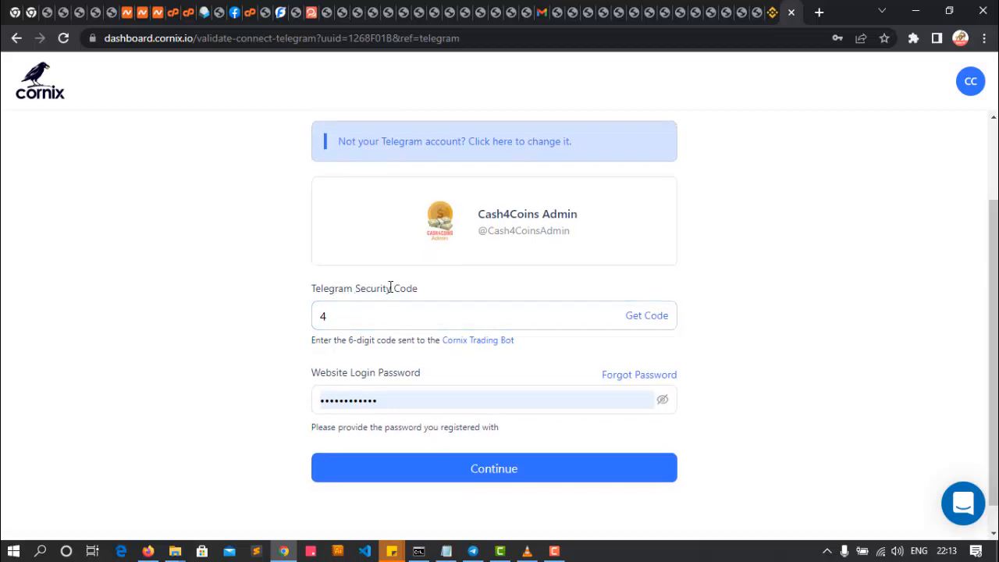
drag(994, 342, 986, 268)
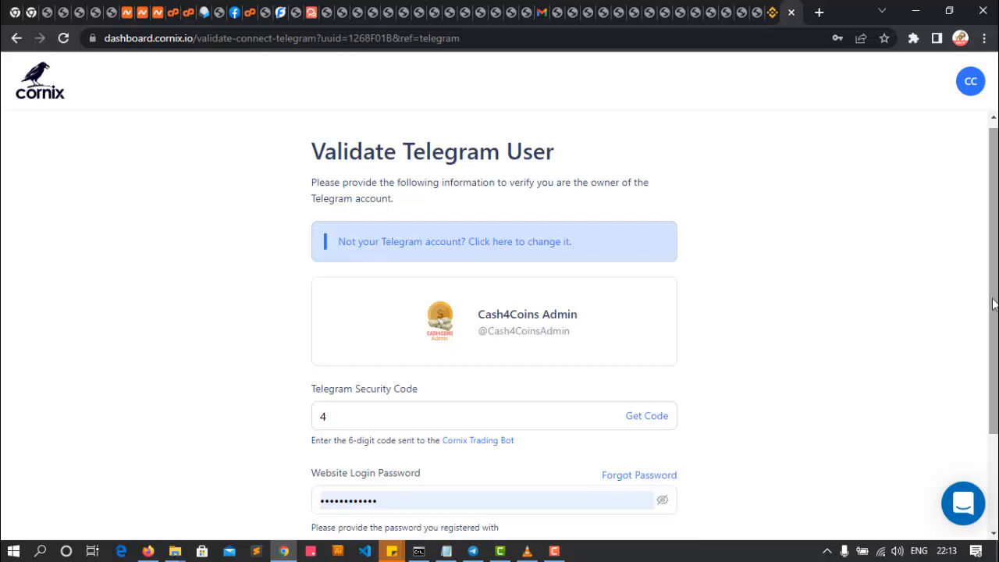
drag(996, 305, 996, 381)
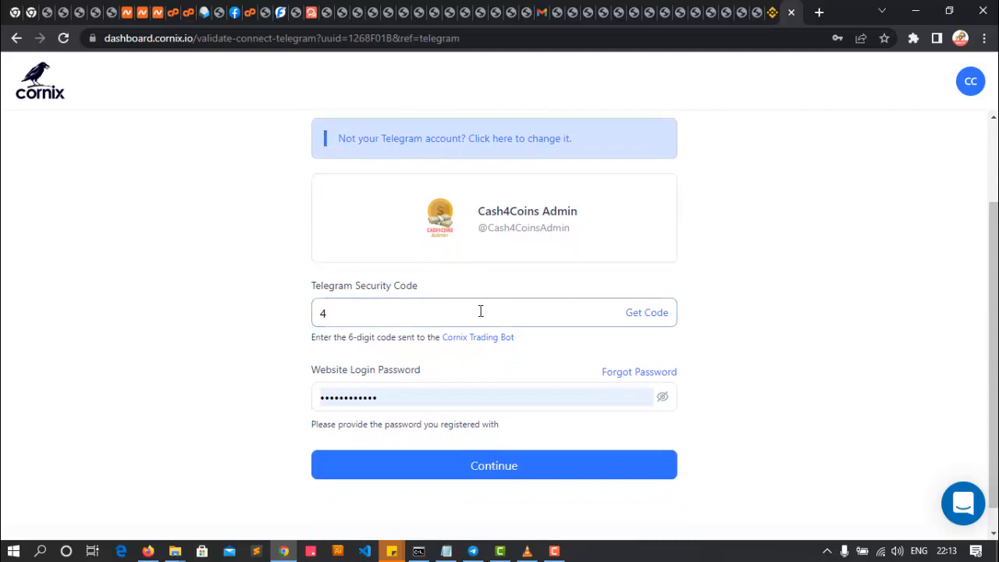
click(656, 316)
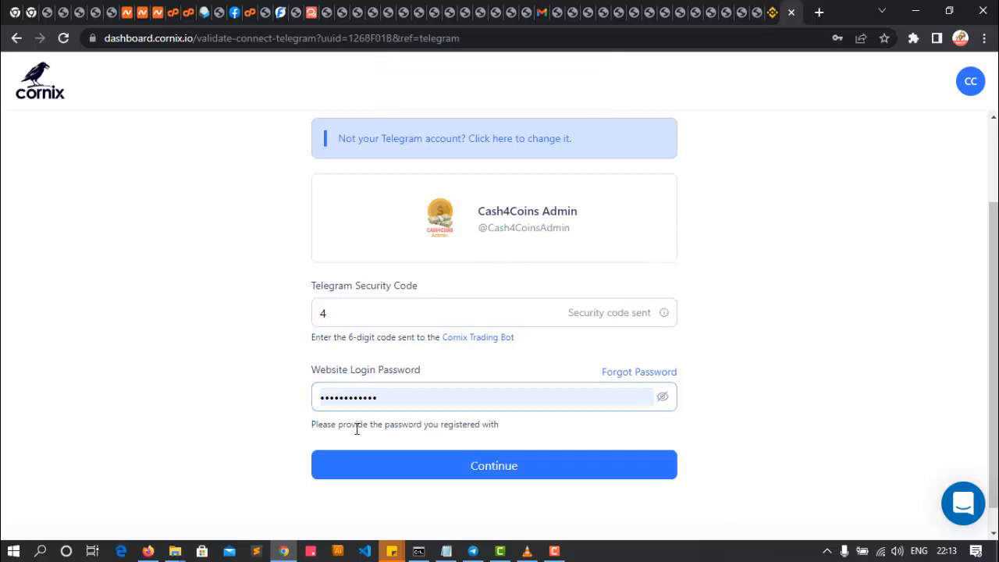
Copy the security code from the Cornix Trading Bot's newest Telegram message
click(473, 552)
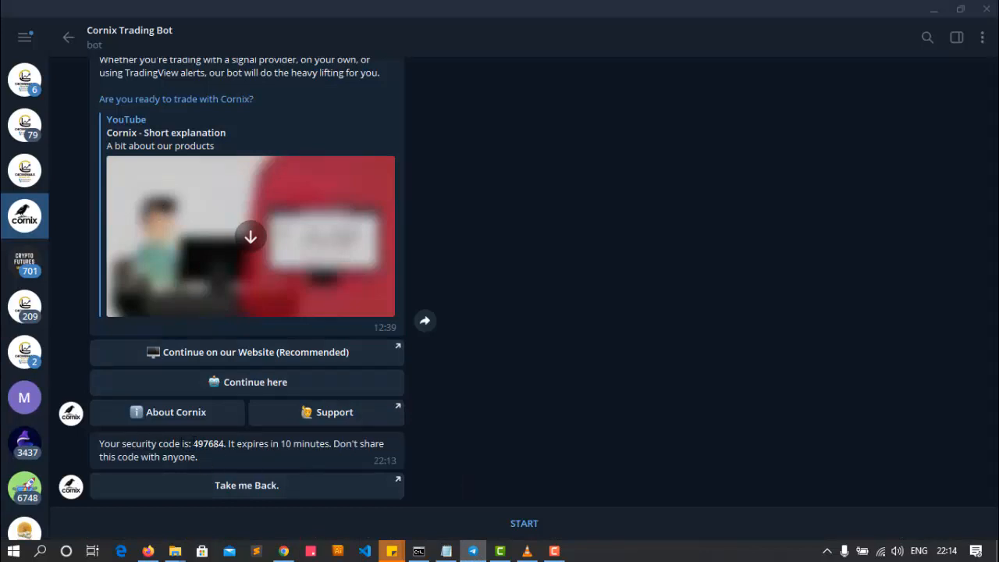
double_click(203, 444)
right_click(206, 442)
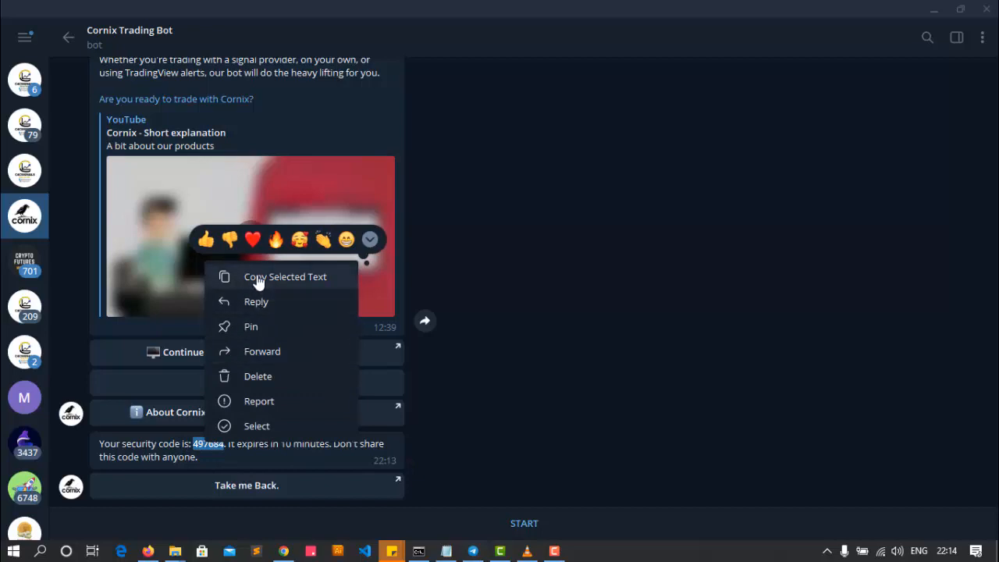
click(210, 467)
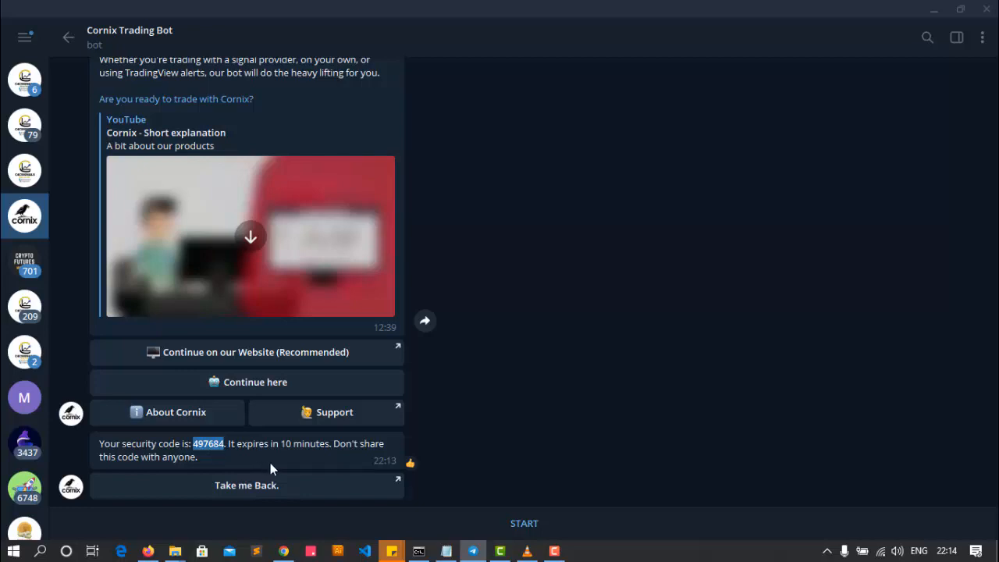
Paste the copied code into Cornix's Telegram Security Code field and continue to connect Telegram
click(284, 551)
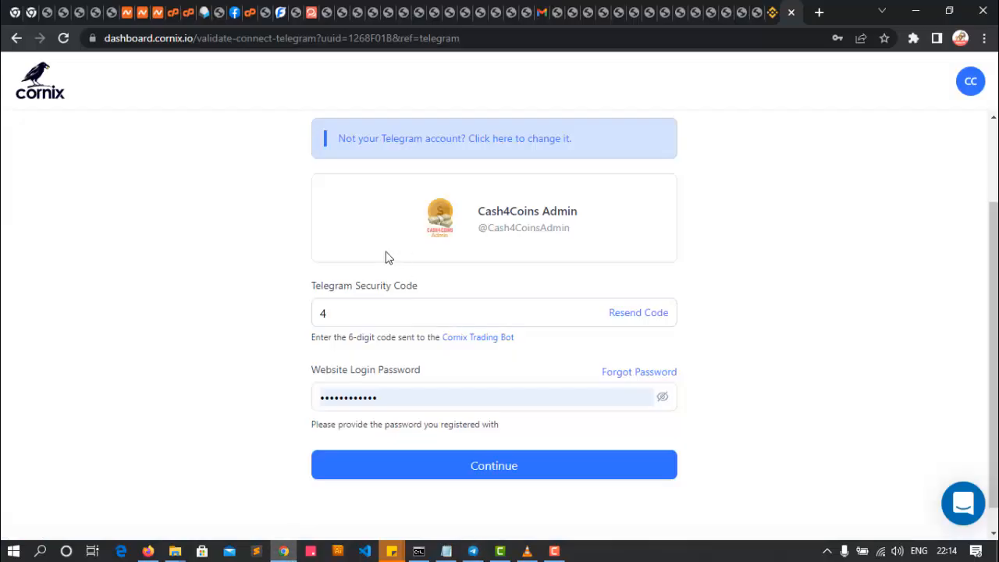
click(332, 313)
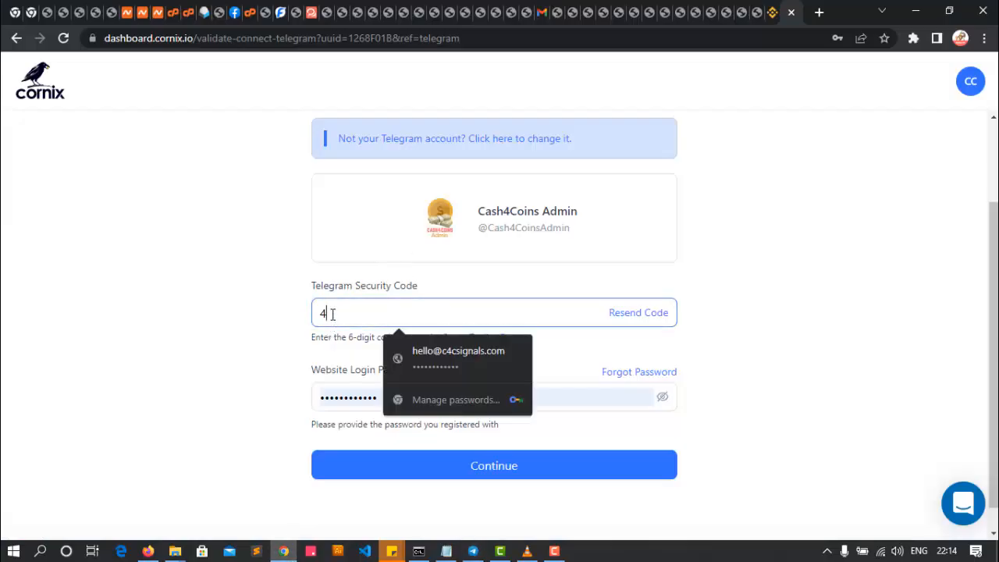
key(BackSpace)
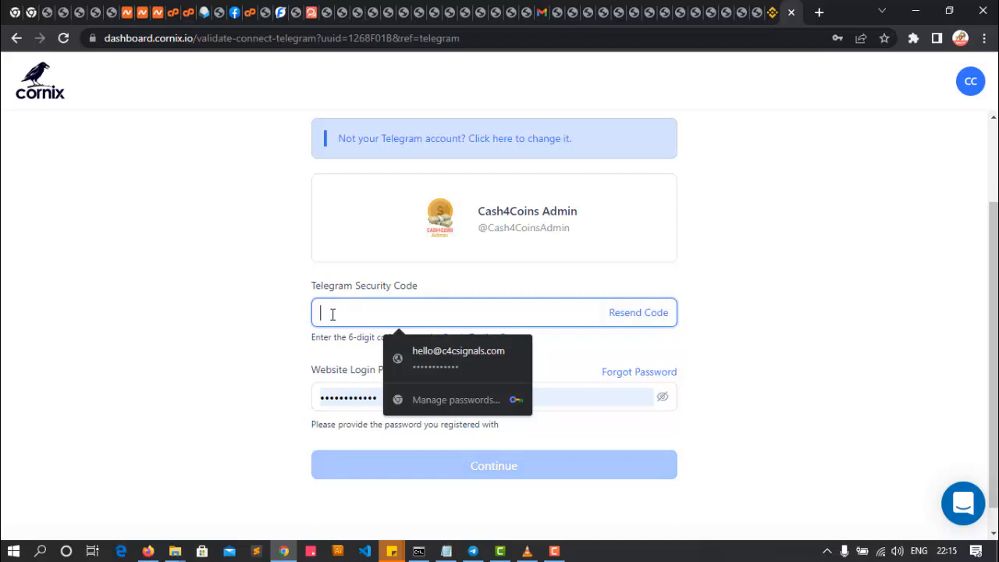
right_click(333, 314)
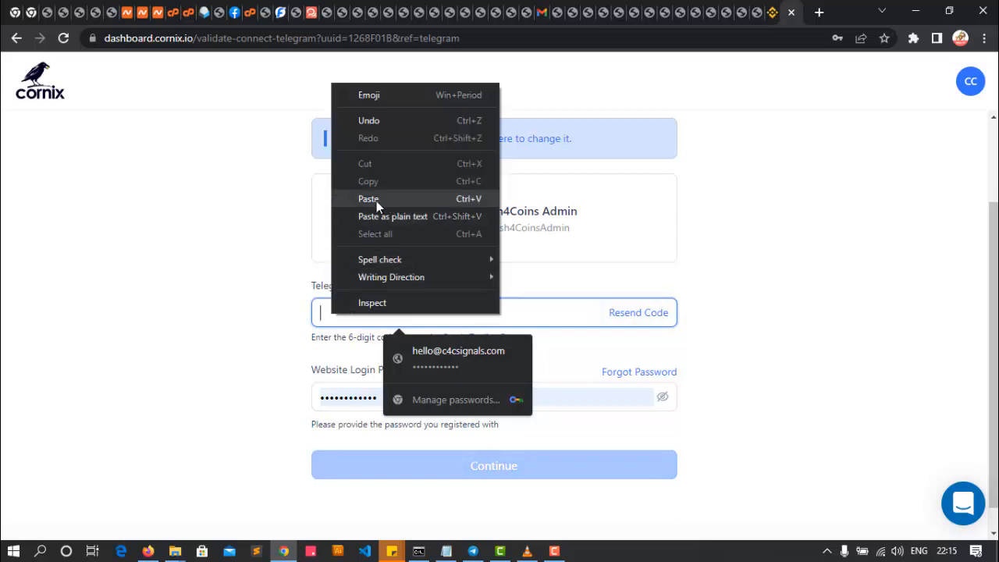
click(376, 201)
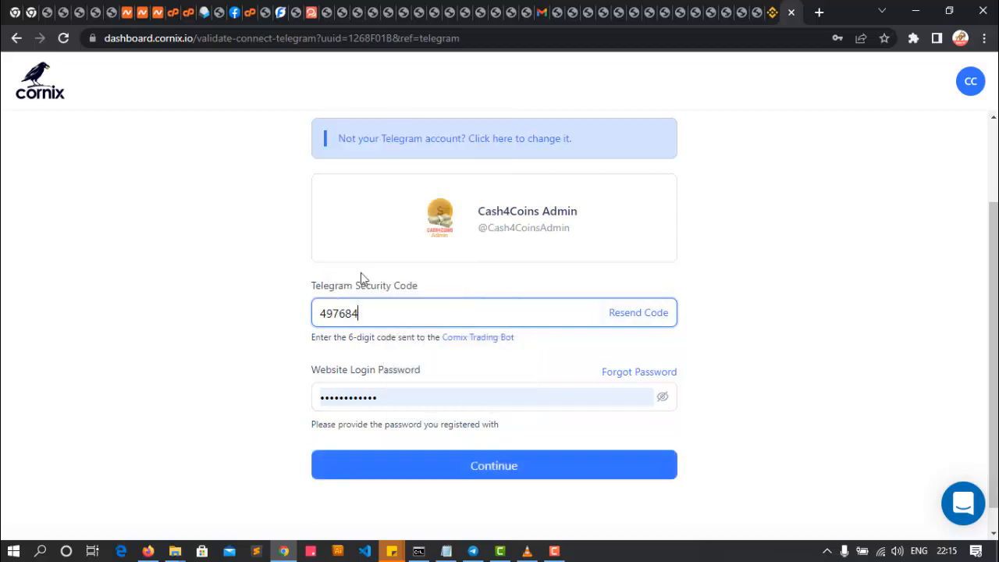
click(506, 469)
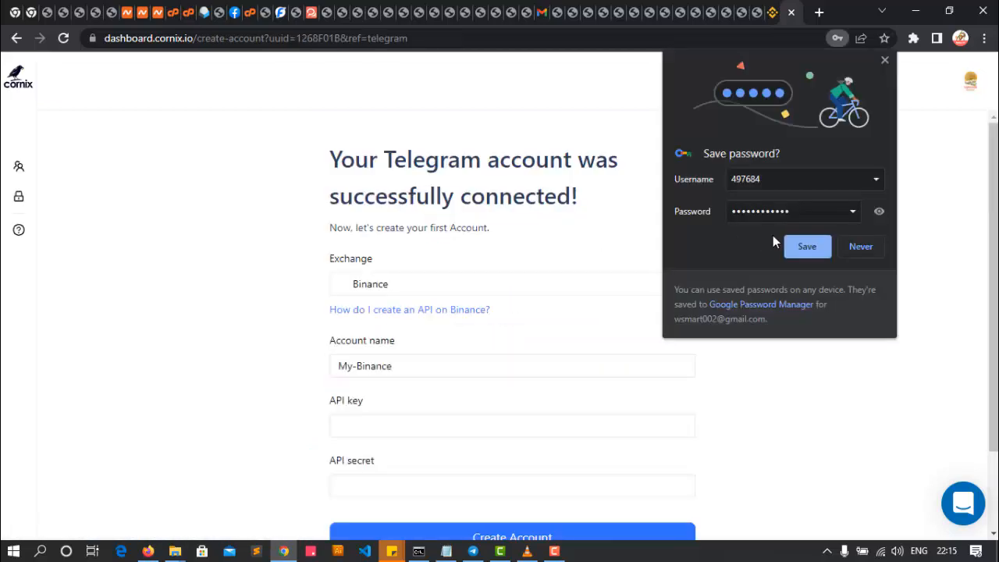
Dismiss the save-password prompt and set the account My-Binance Futures to the Binance Futures exchange
click(884, 60)
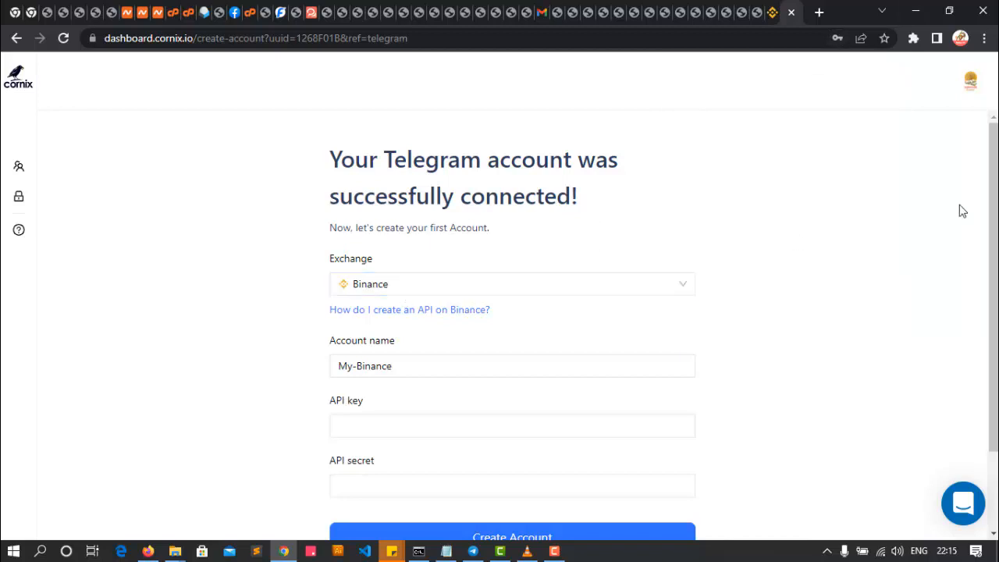
drag(996, 212, 996, 238)
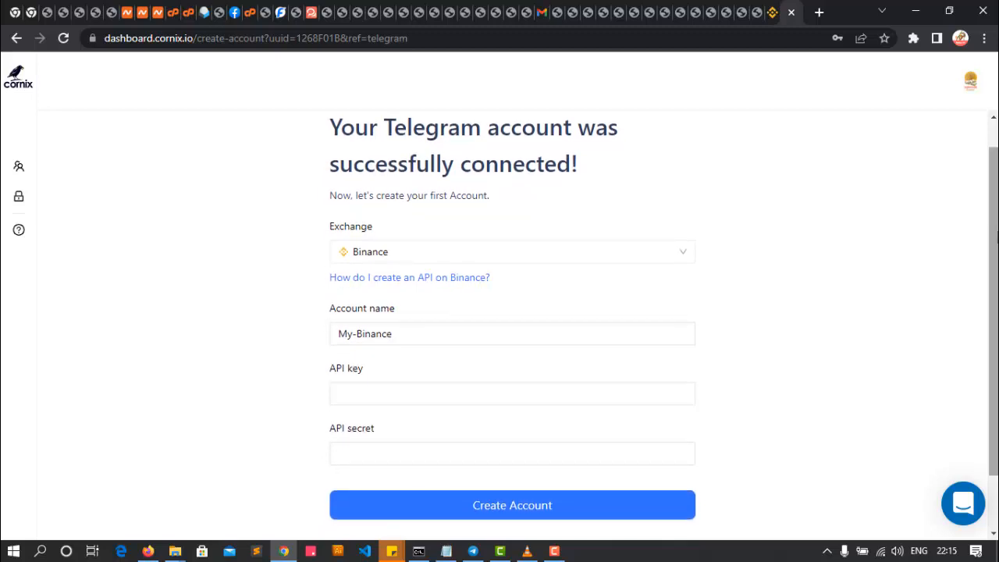
click(605, 255)
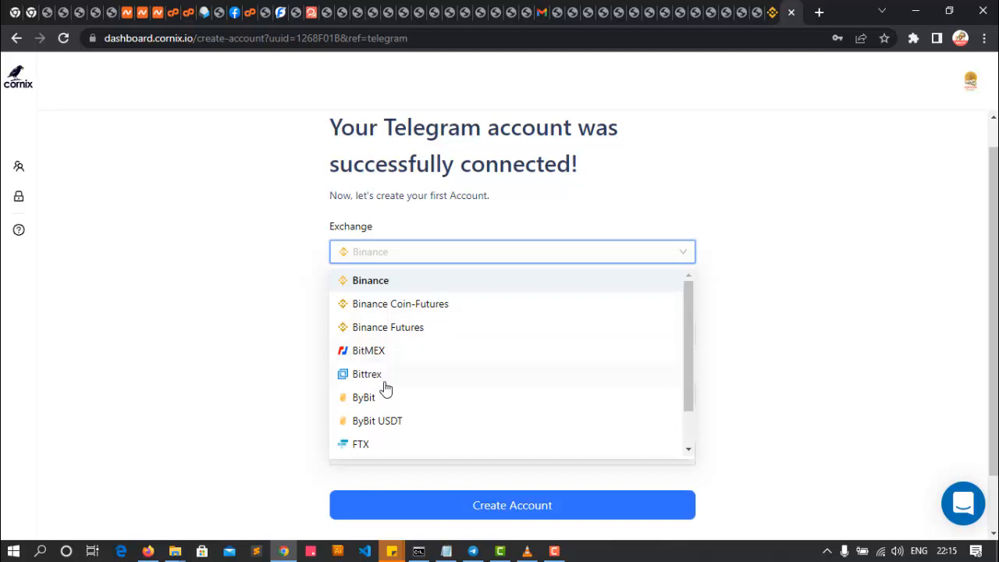
click(418, 332)
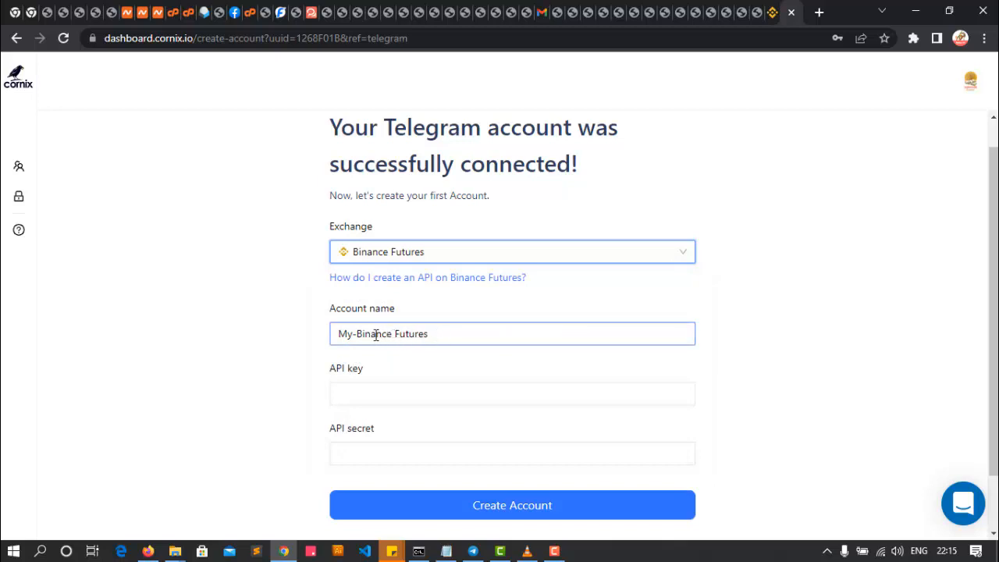
click(428, 257)
click(408, 286)
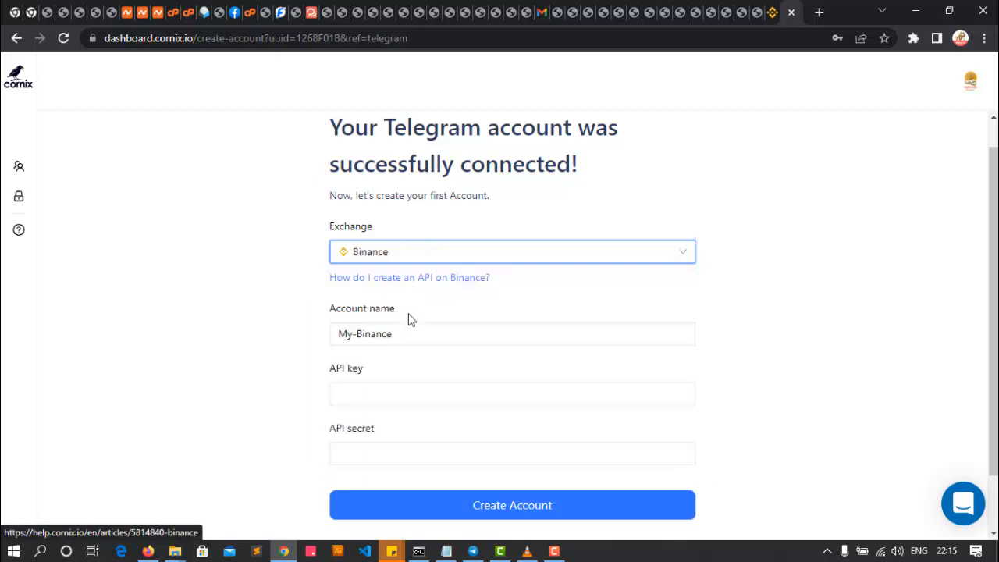
click(391, 254)
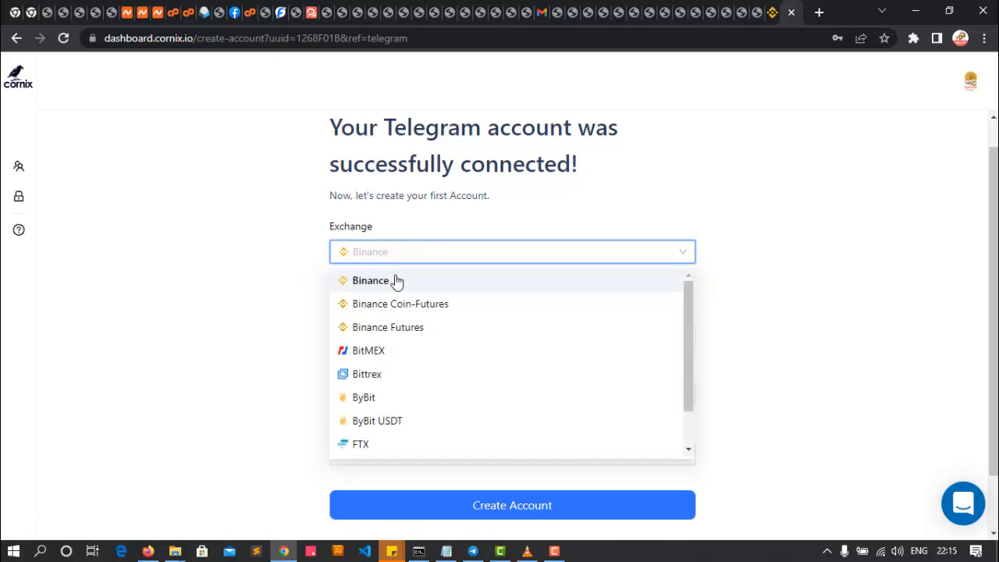
click(399, 330)
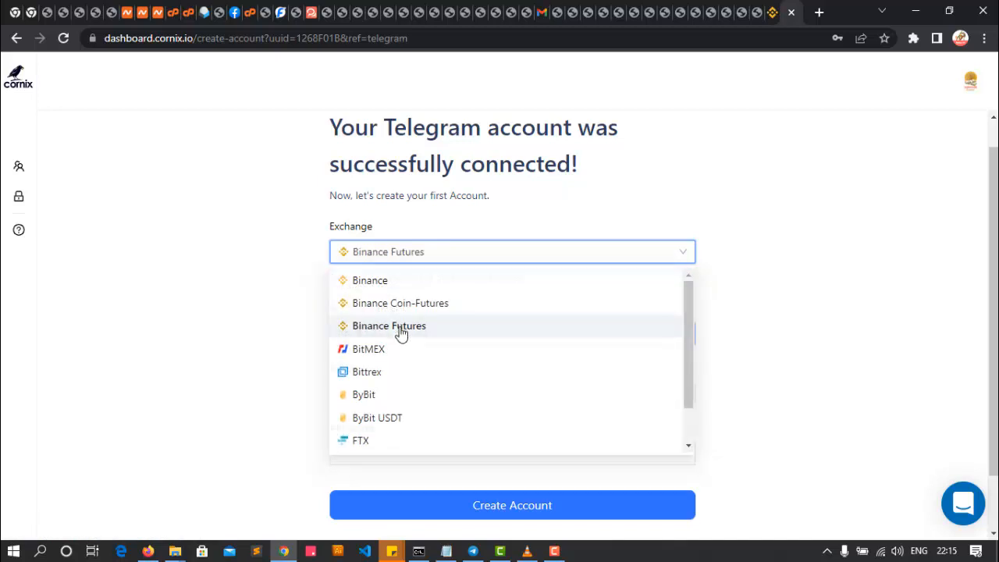
drag(431, 334, 306, 338)
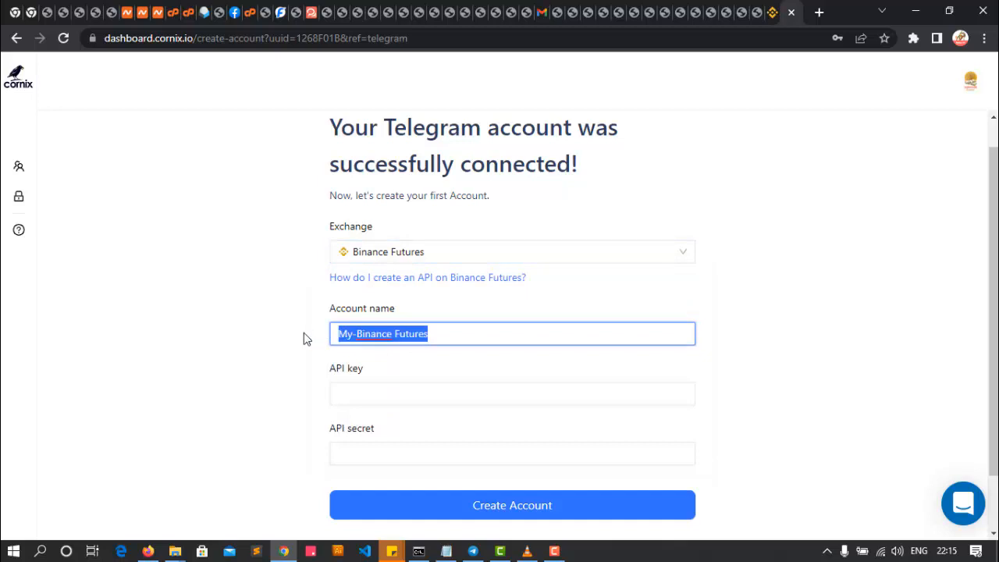
Visit the API key and API secret fields, then move to the binance.com tab
click(356, 392)
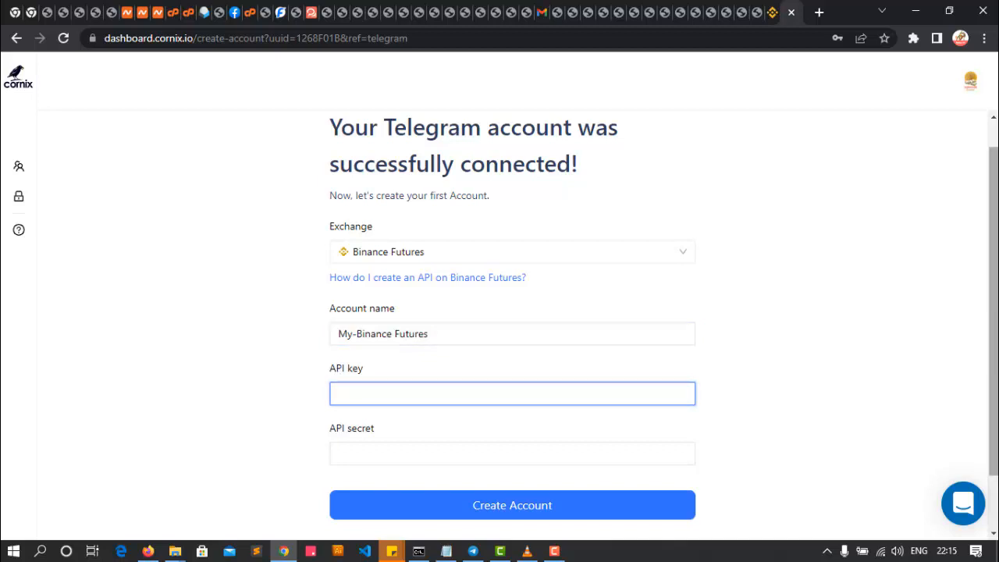
drag(994, 282, 995, 321)
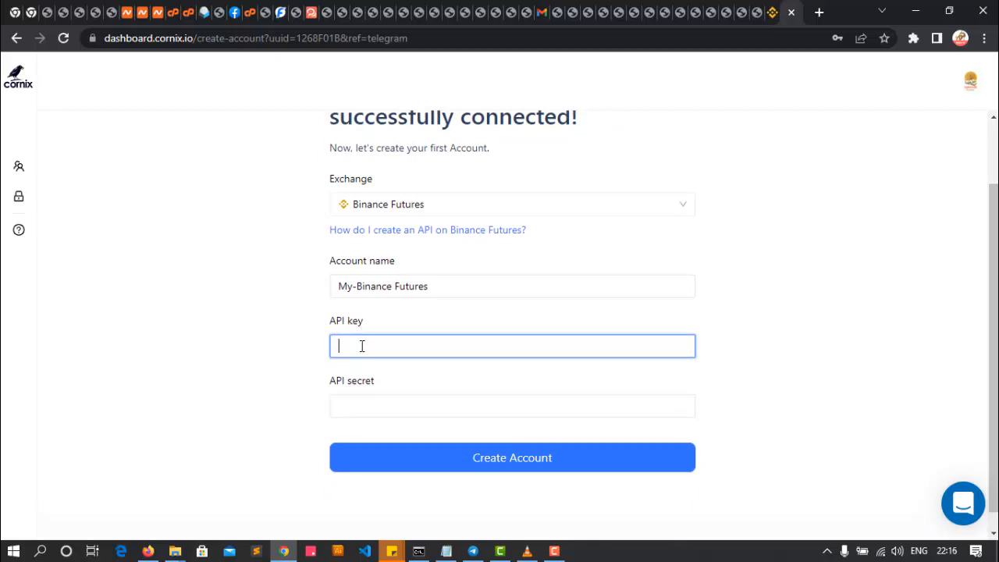
click(356, 402)
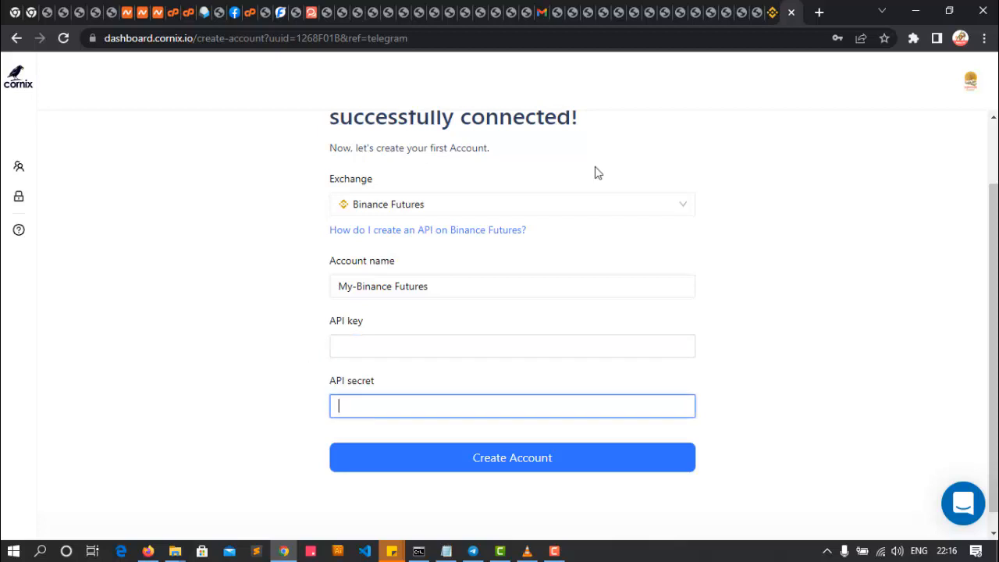
click(772, 14)
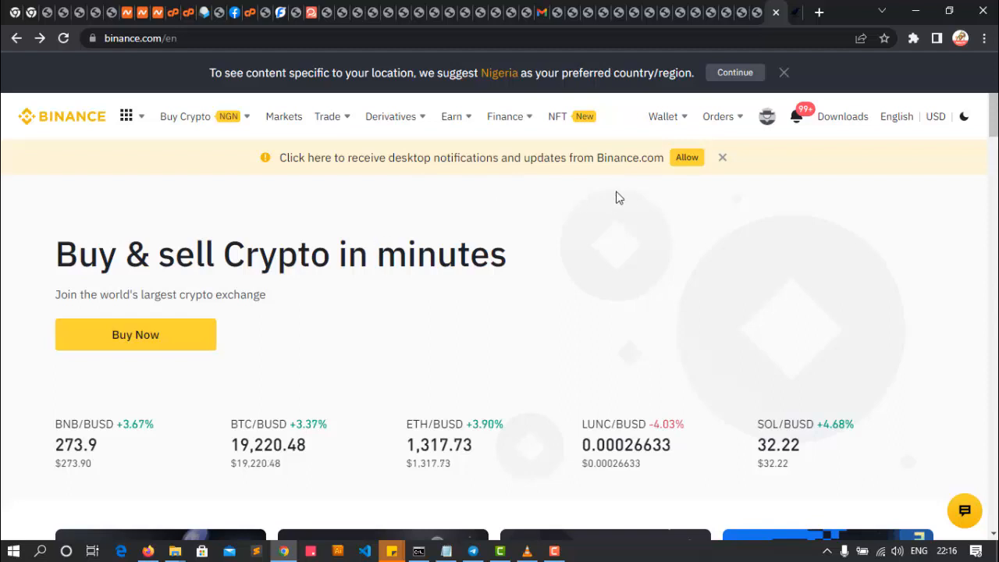
Go to Binance's API Management page from the profile account menu
mouse_move(768, 127)
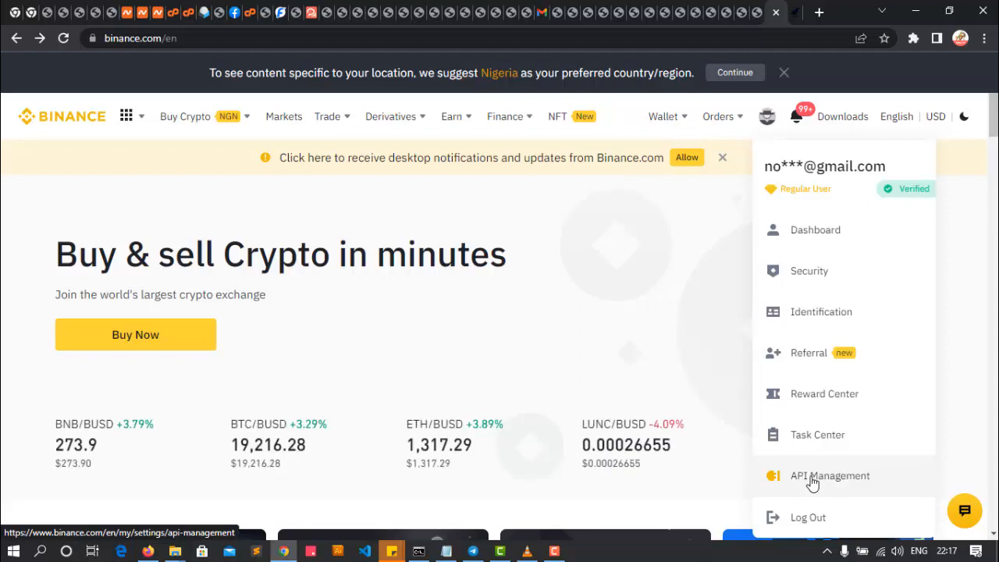
click(812, 483)
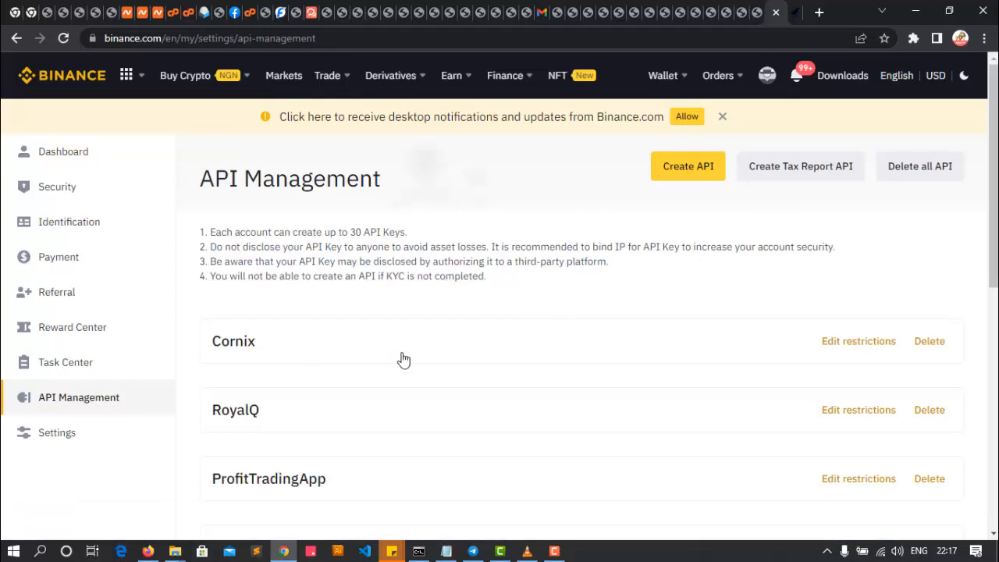
Start a new Binance API key and label it 'Cornix2'
click(673, 173)
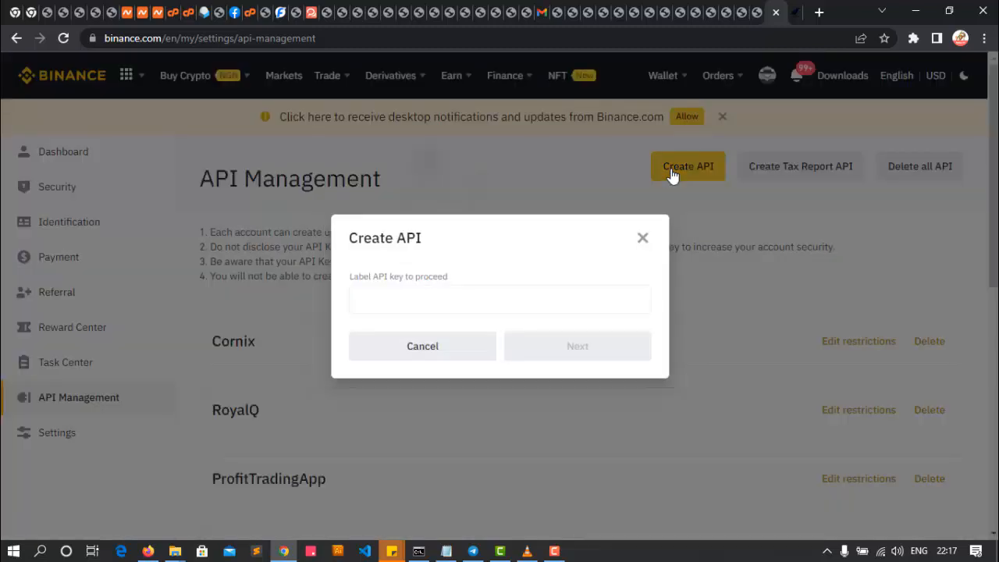
click(452, 297)
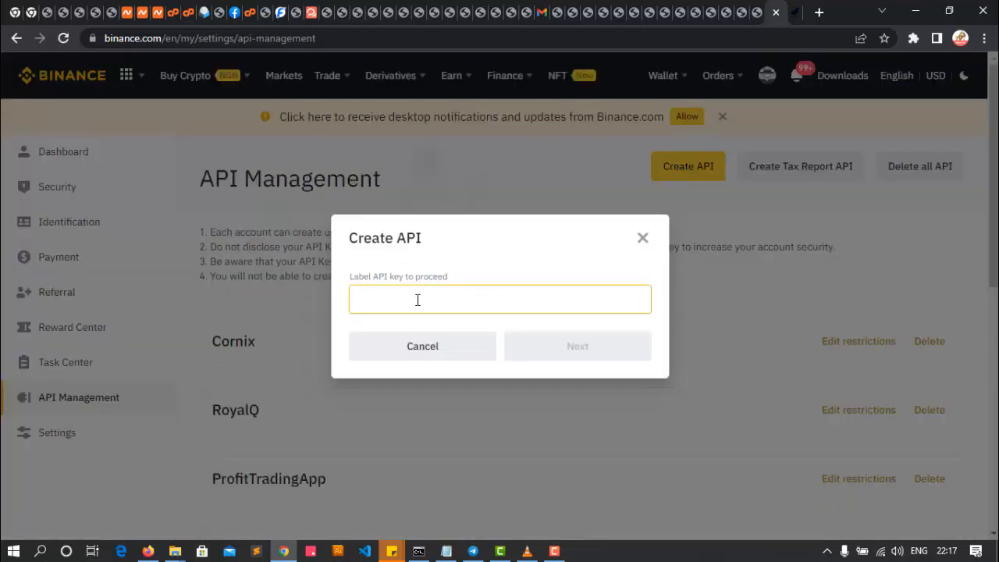
text(C)
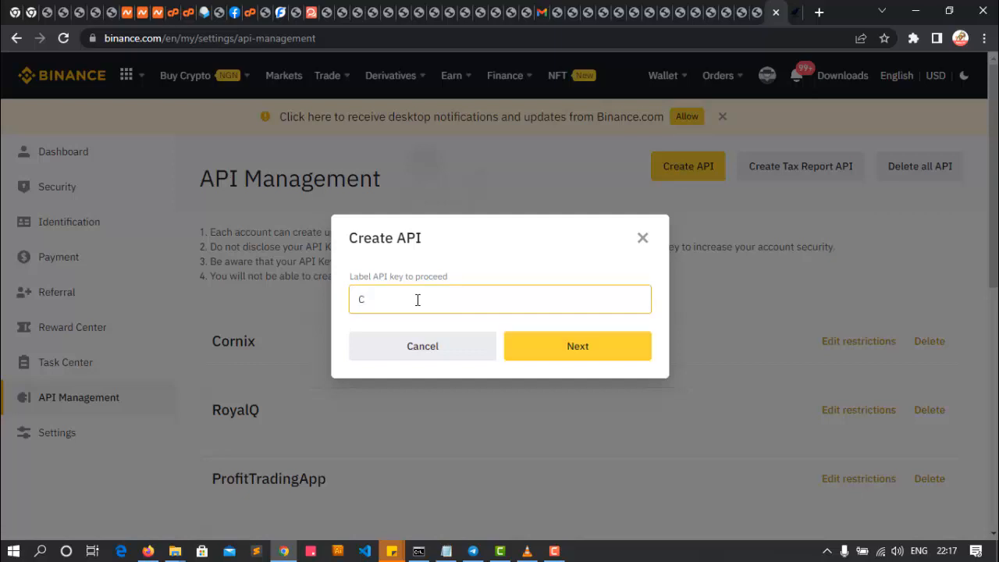
text(ornix2)
Confirm the Cornix2 label and solve the slider puzzle for security verification
click(599, 349)
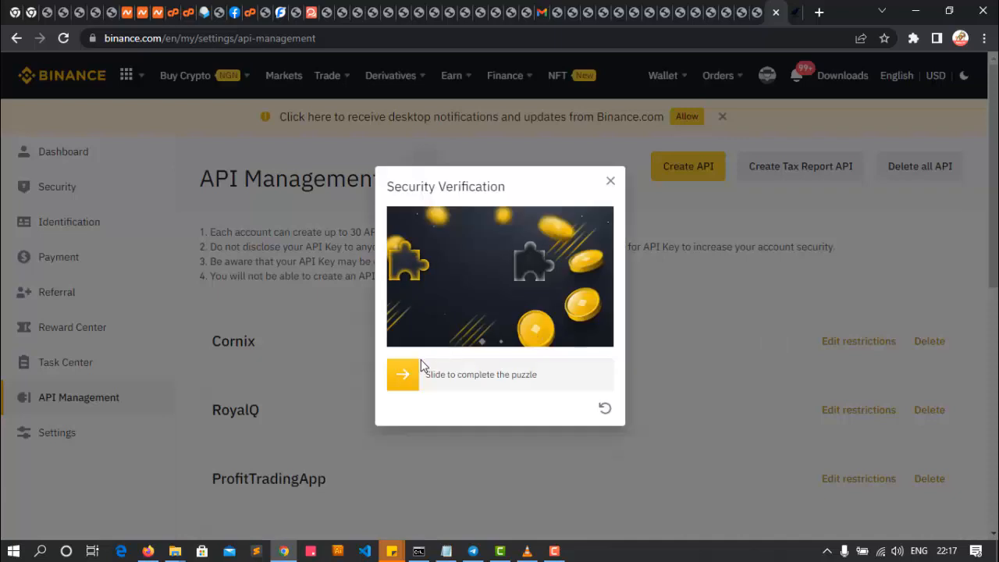
drag(403, 374, 536, 377)
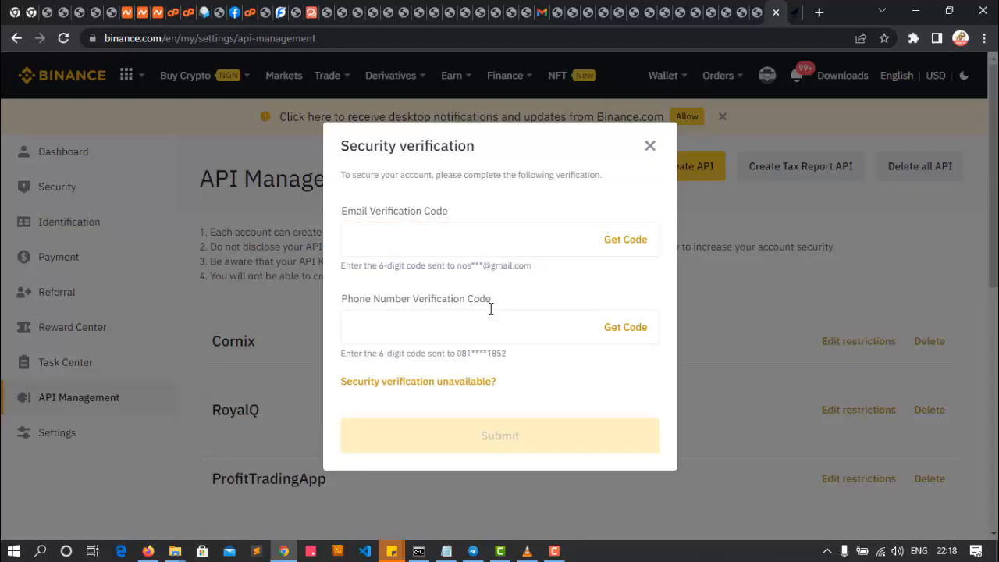
Request and enter the e-mail and phone verification codes, then submit to create the key
click(630, 244)
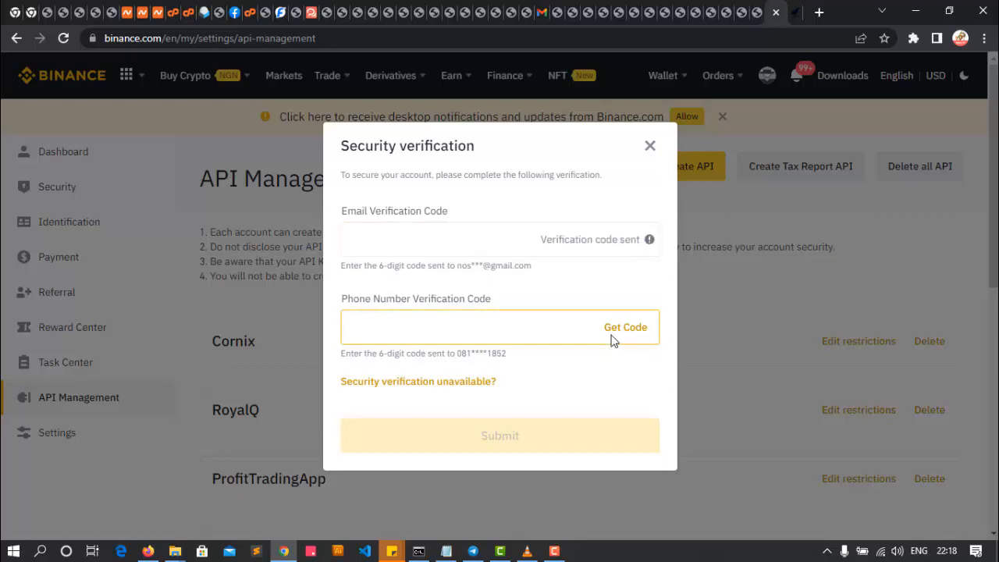
click(619, 329)
click(439, 235)
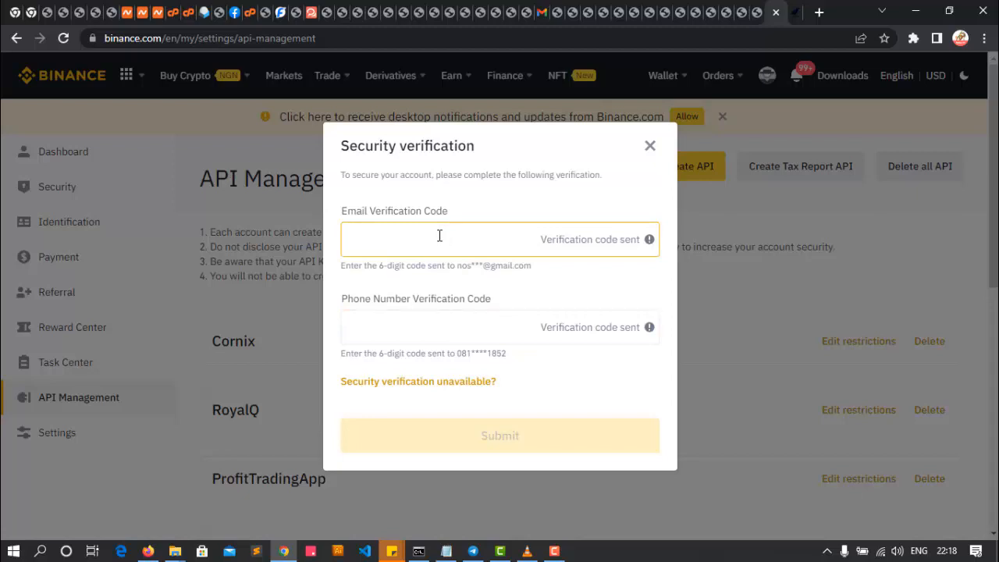
click(406, 332)
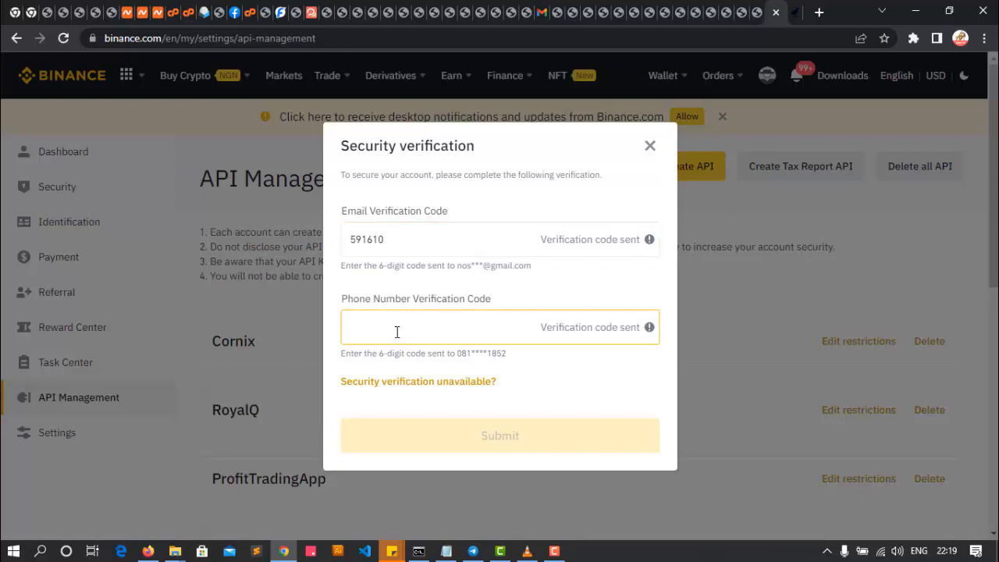
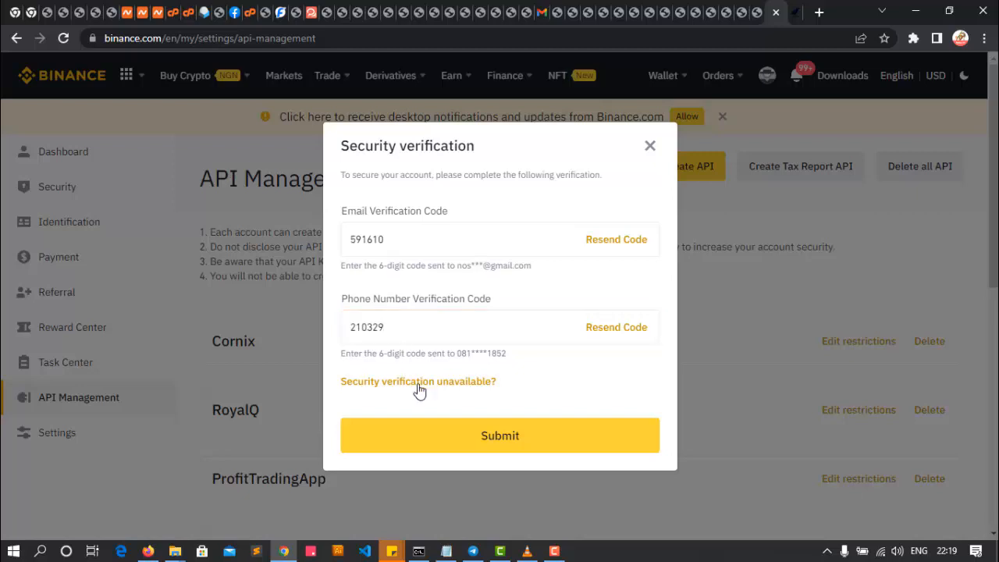
click(435, 439)
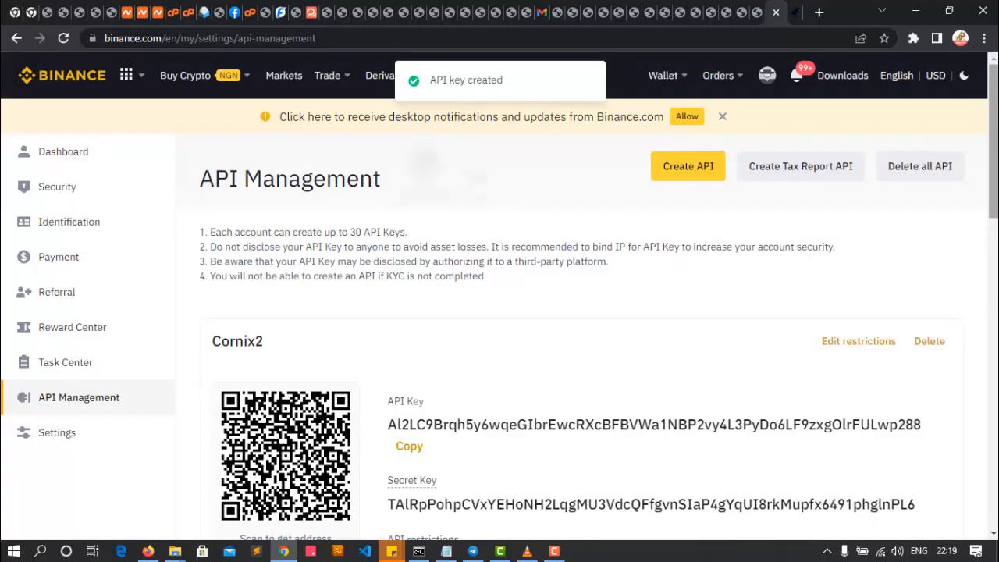
Copy the new Cornix2 API key and paste it into Cornix's API key field
drag(994, 205, 992, 244)
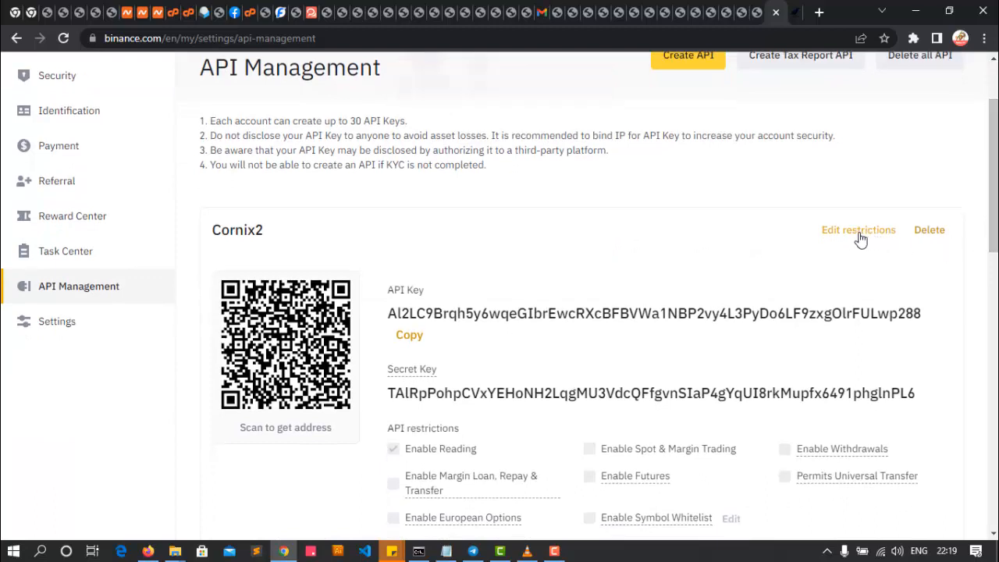
click(406, 338)
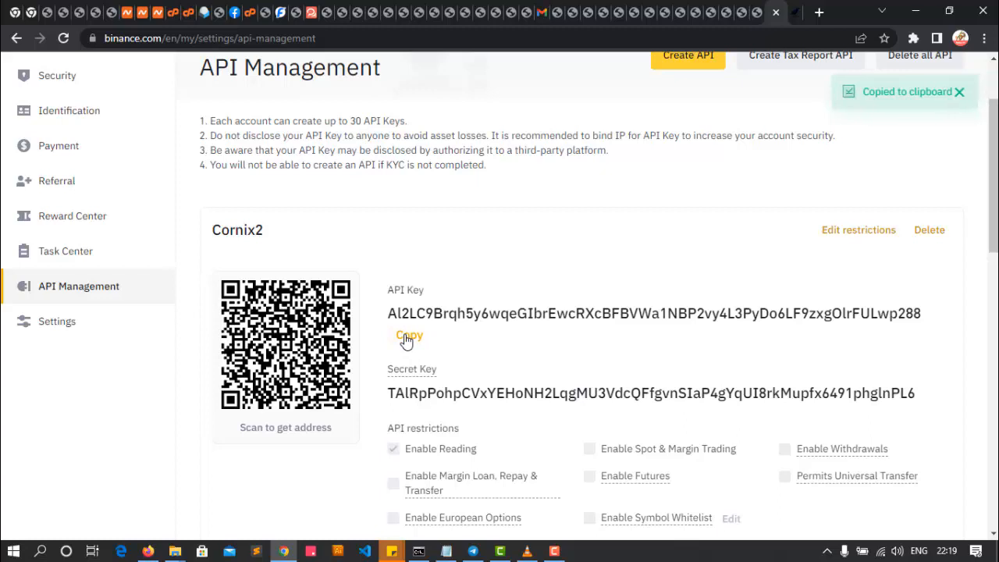
click(756, 19)
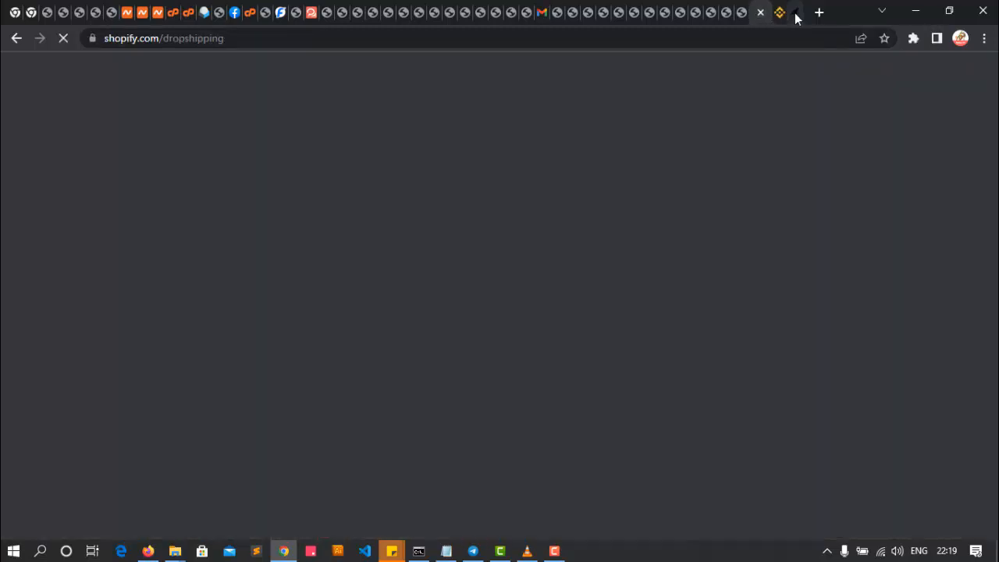
click(796, 14)
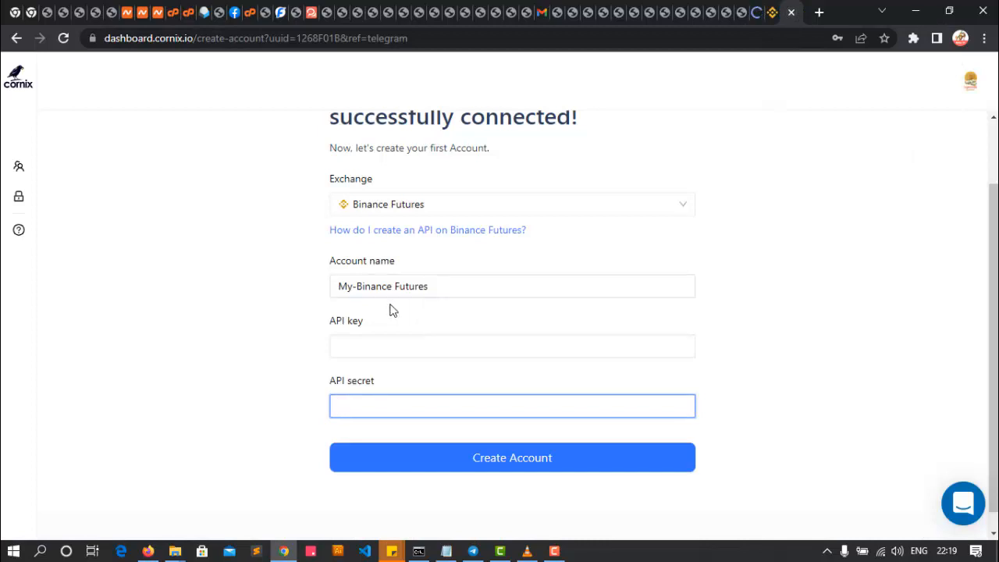
click(371, 345)
right_click(371, 344)
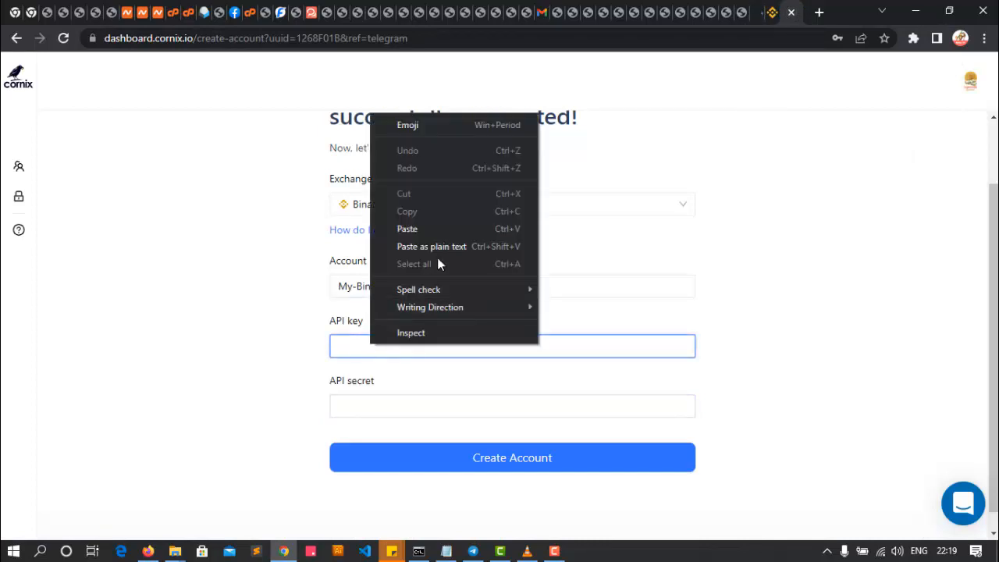
click(441, 230)
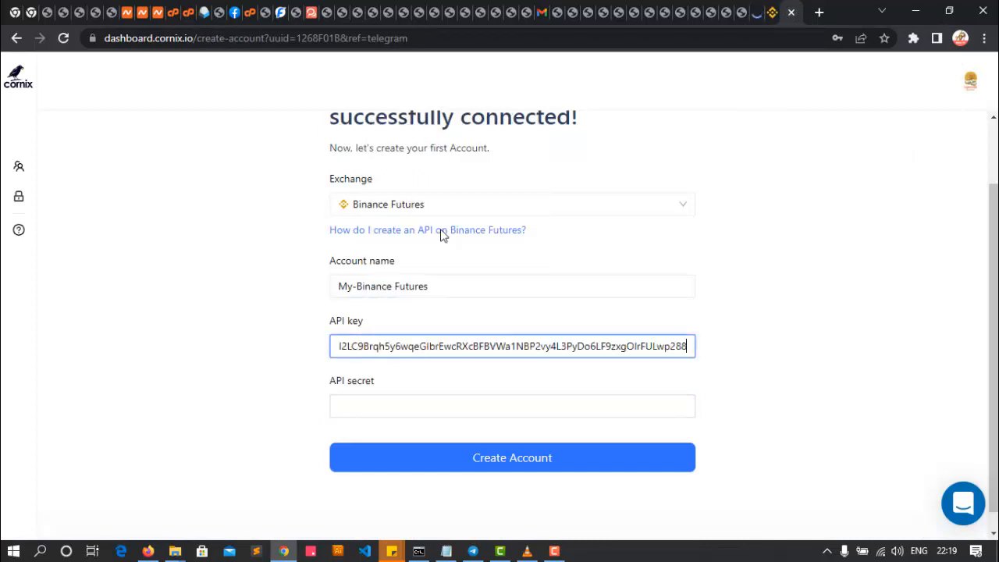
Copy the Cornix2 Secret Key from Binance and paste it into Cornix's API secret field
click(773, 14)
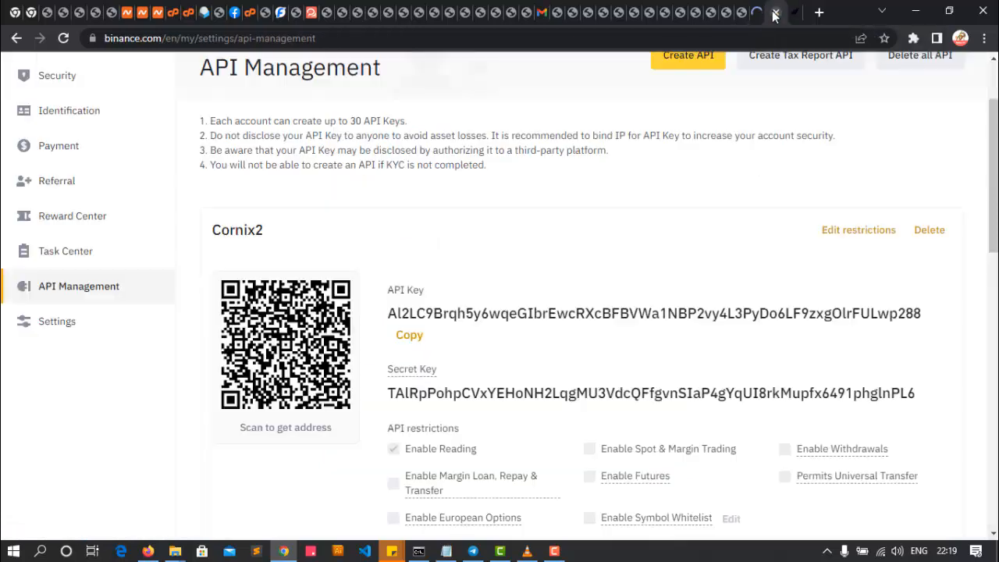
double_click(494, 392)
right_click(492, 379)
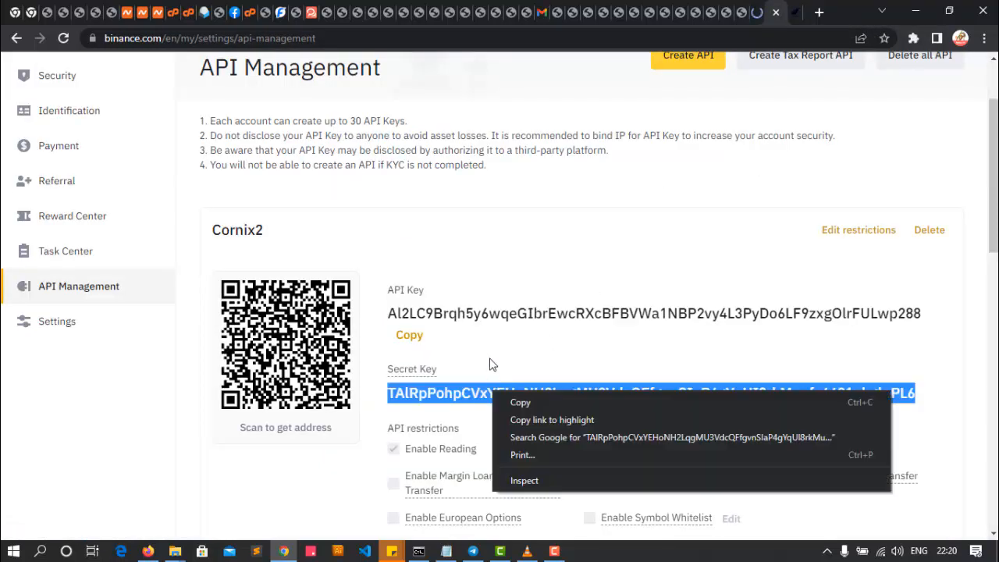
click(520, 403)
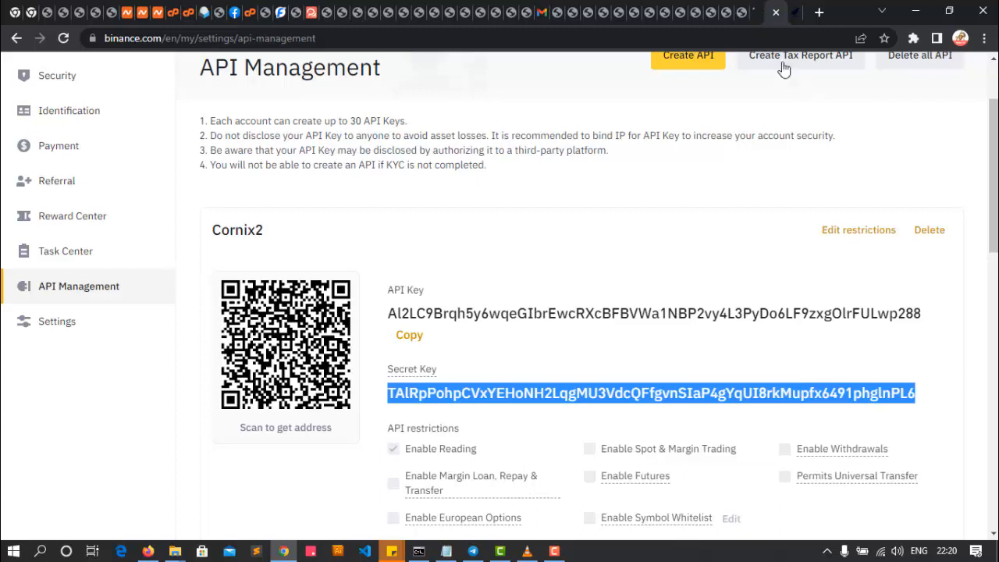
click(790, 14)
click(372, 403)
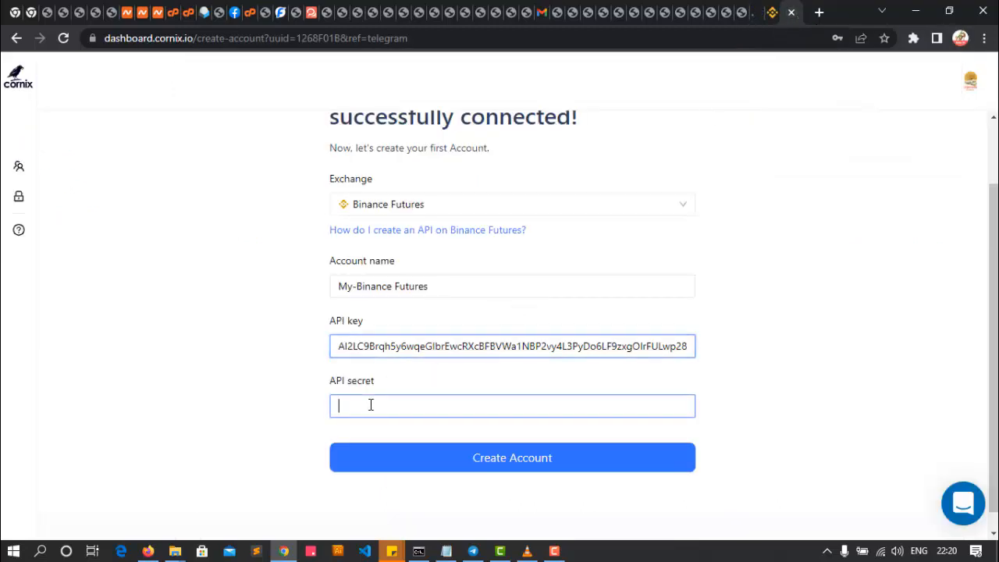
right_click(370, 405)
click(408, 288)
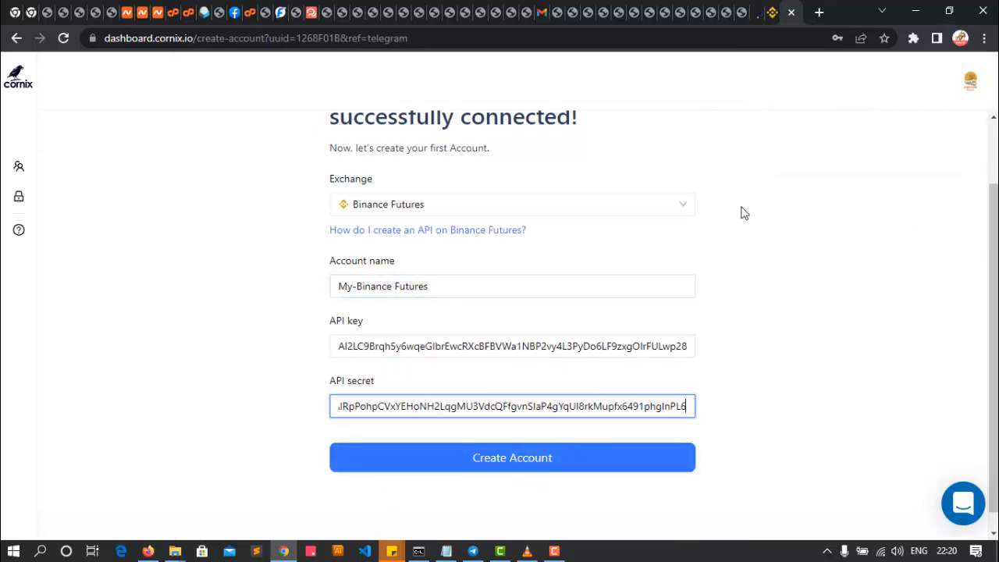
click(772, 13)
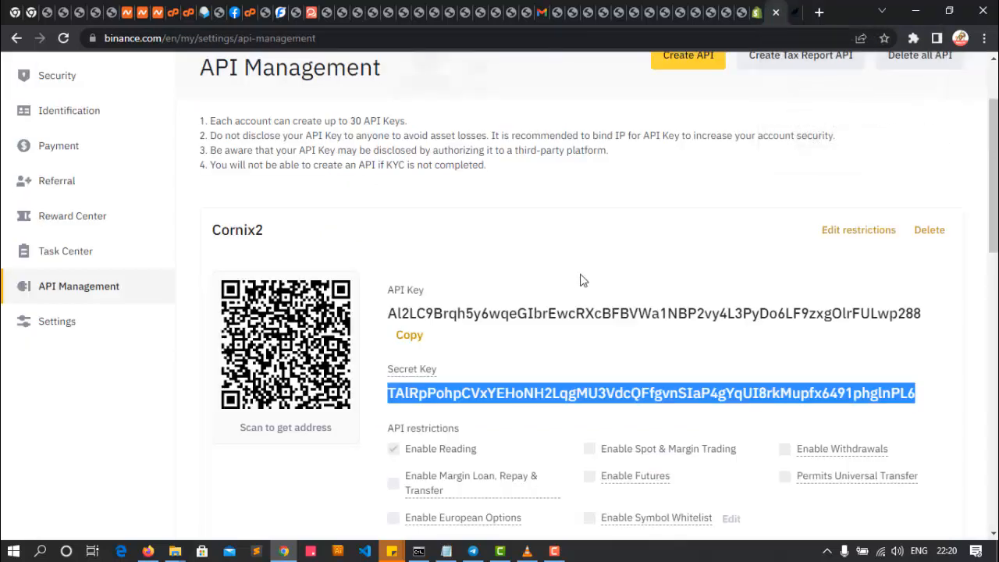
click(810, 276)
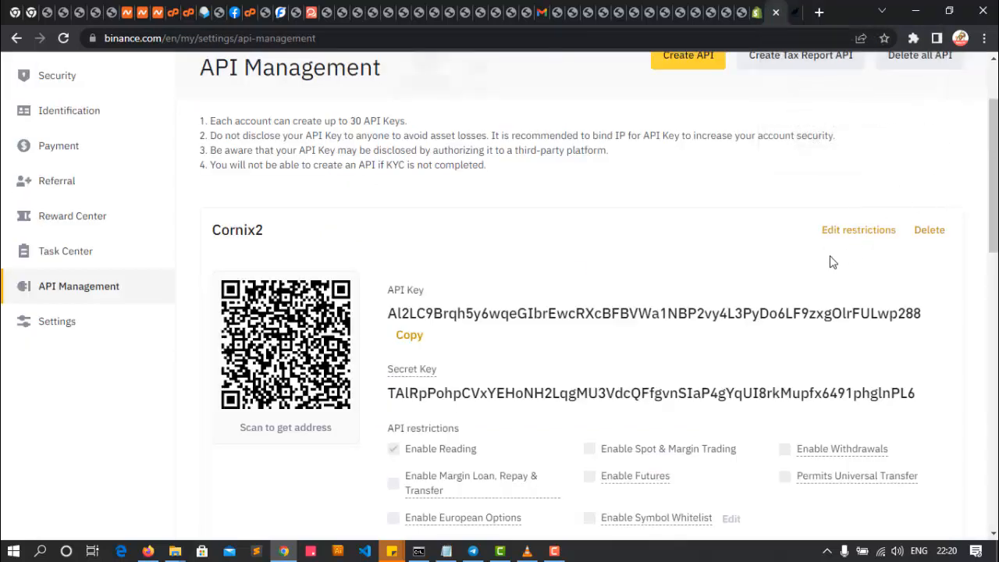
Edit the Cornix2 key's restrictions to enable Futures and Spot & Margin Trading, then save
click(858, 231)
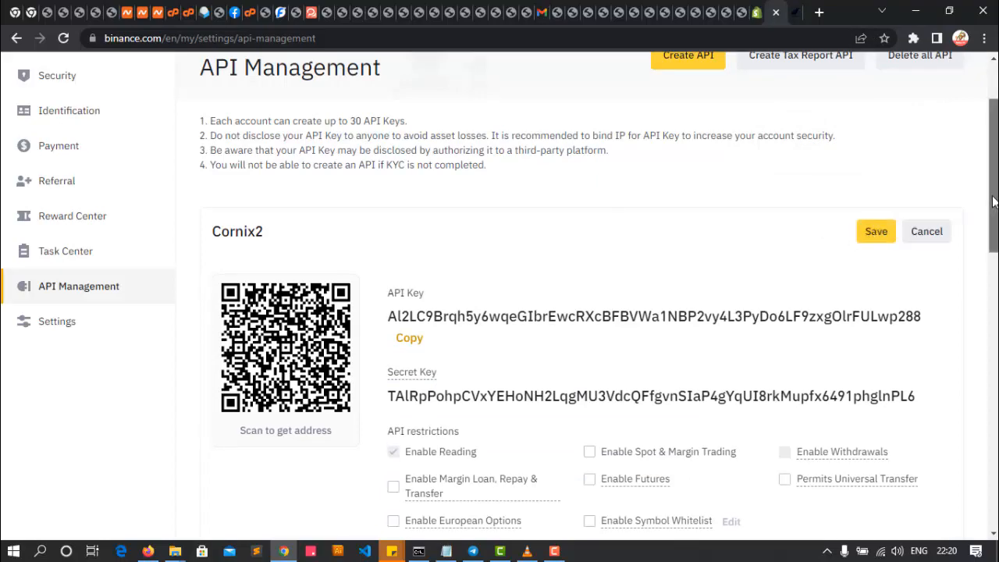
scroll(499, 313, down, 3)
mouse_move(994, 232)
mouse_down()
mouse_move(994, 259)
mouse_move(994, 227)
mouse_up()
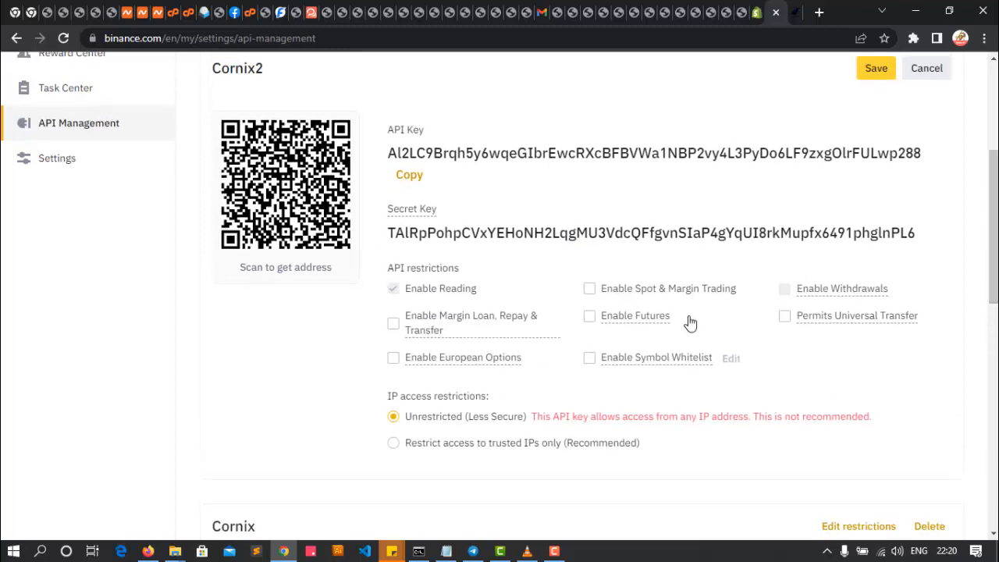
click(591, 320)
click(590, 290)
mouse_move(613, 323)
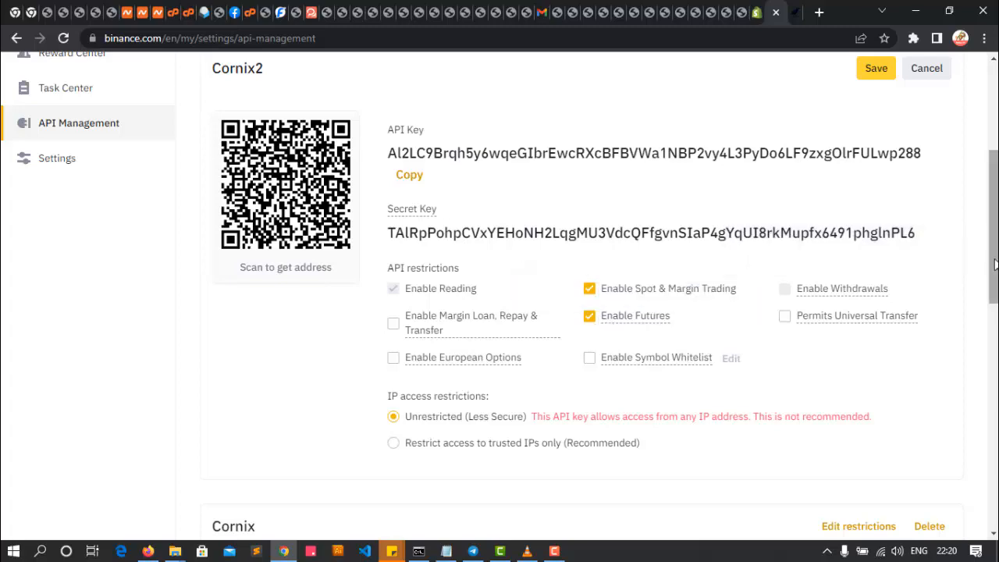
scroll(994, 263, up, 2)
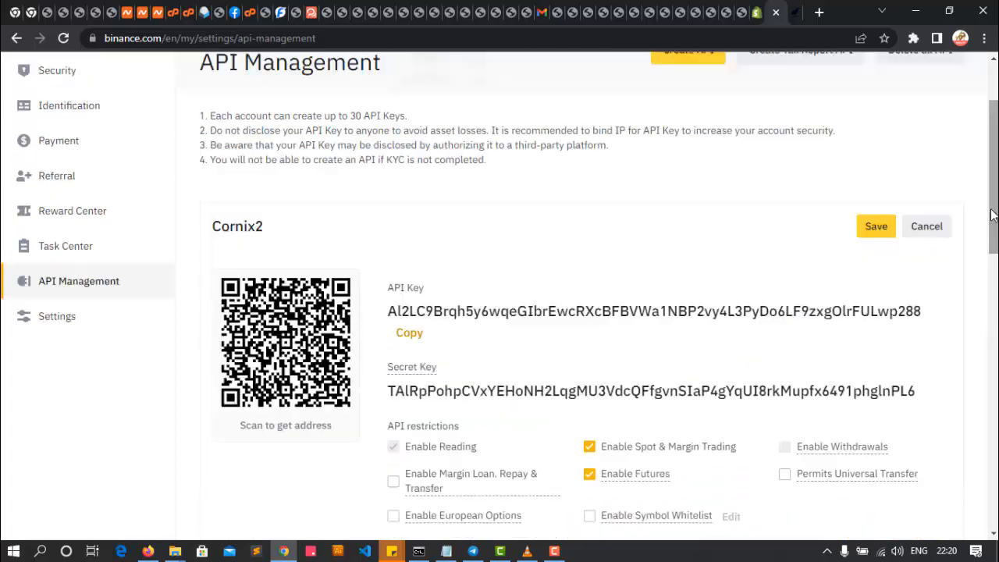
click(875, 228)
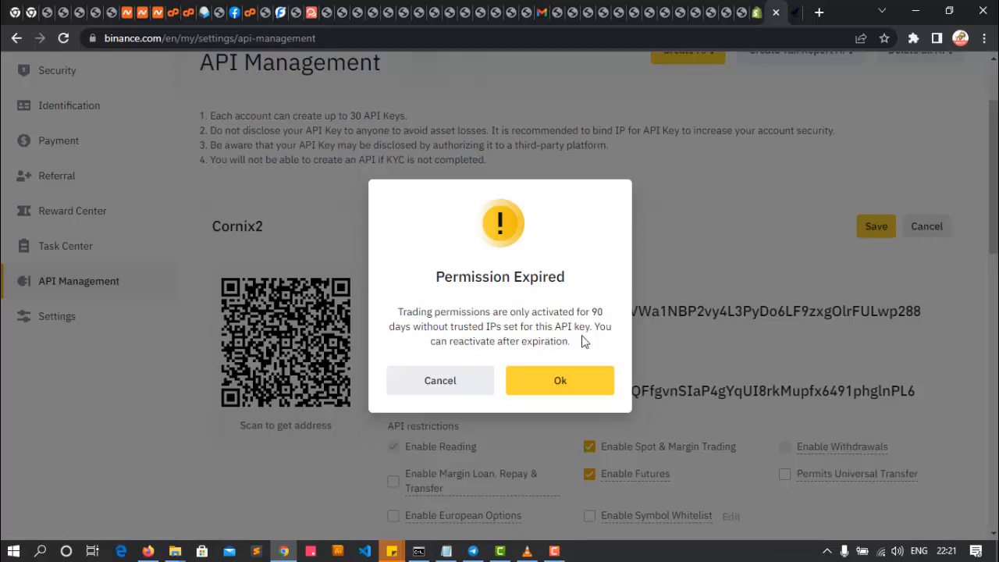
Accept the 90-day permission notice and enter the SMS verification code for the edit
click(566, 390)
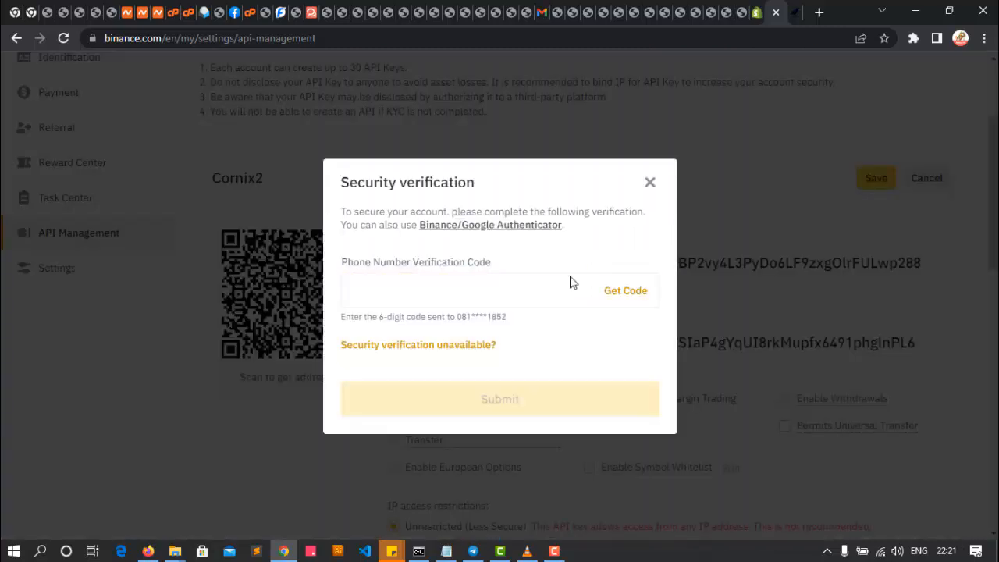
click(618, 292)
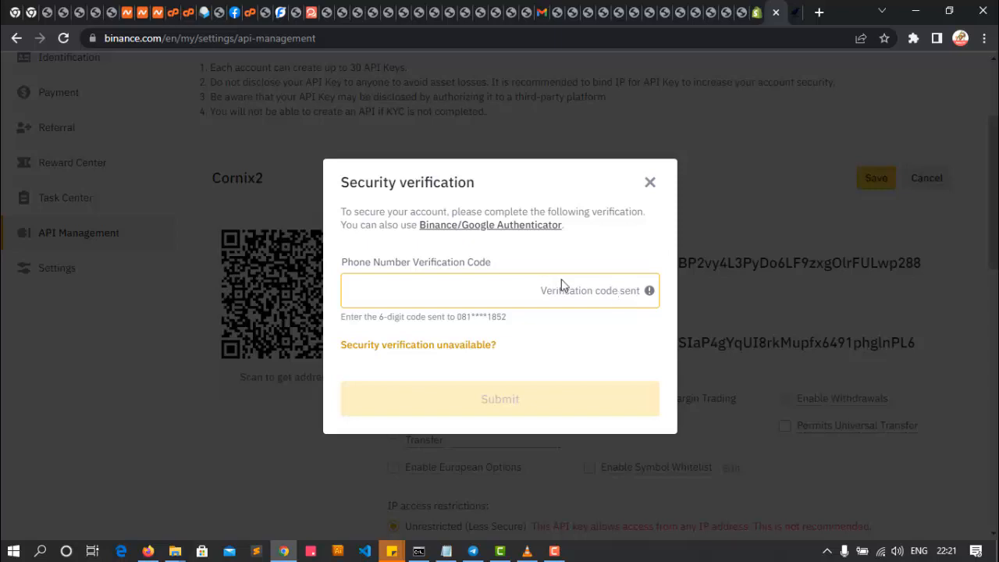
click(485, 289)
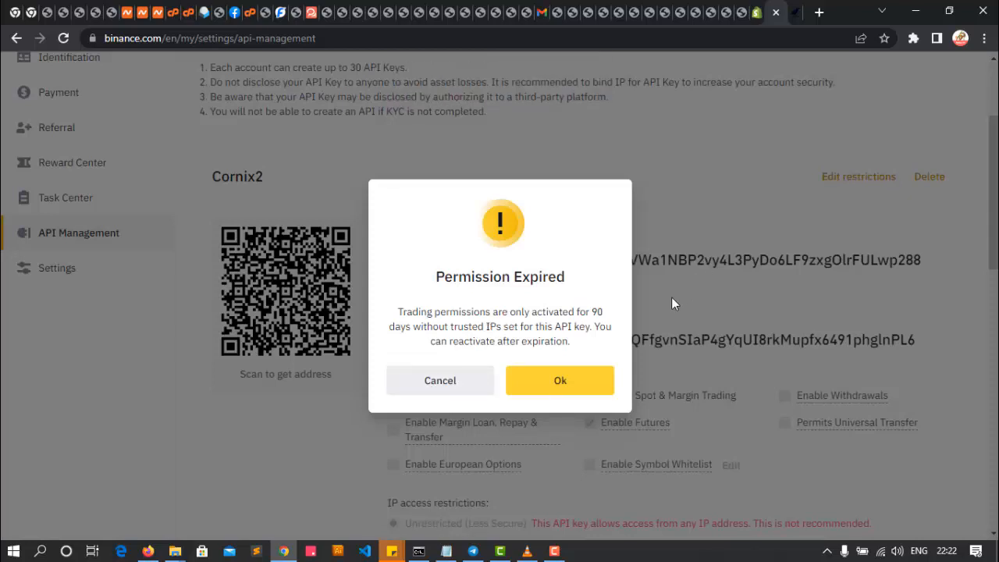
Cancel the Permission Expired notice and go back to the Cornix account form
click(424, 383)
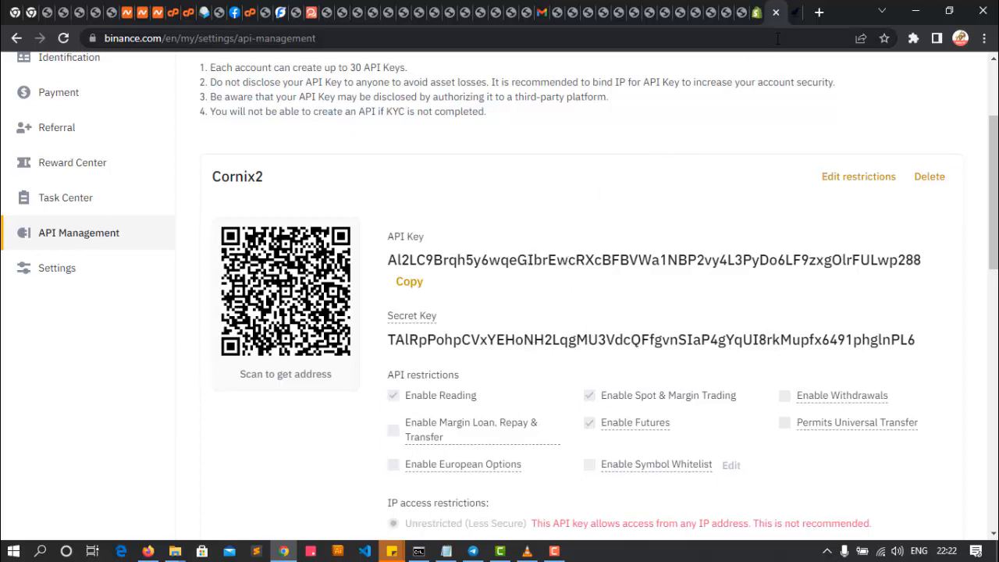
click(794, 21)
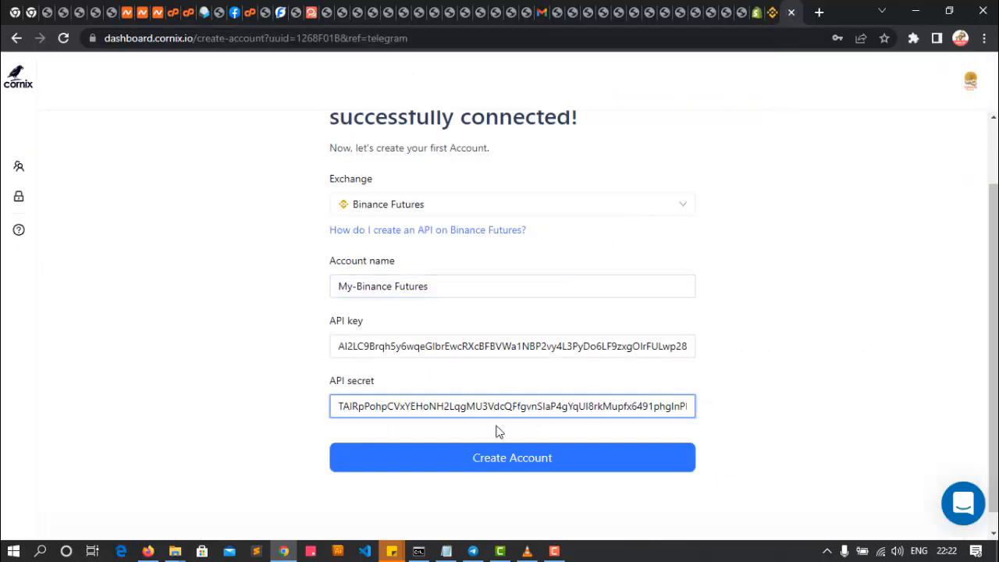